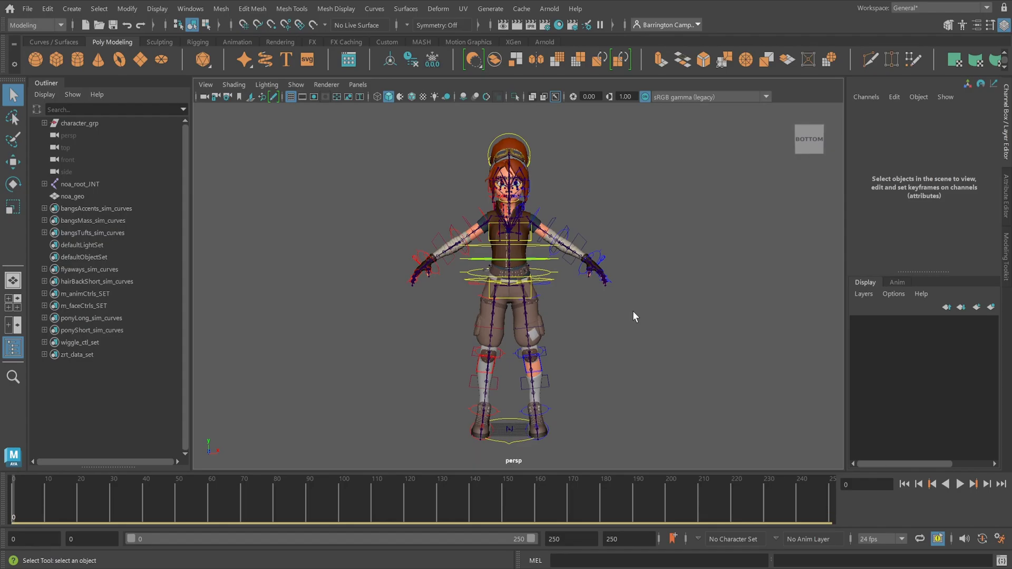
Browse the outliner, selecting the noa_geo mesh and noa_root_JNT skeleton, then clear the selection
{"action": "left_click", "coordinate": [518, 253]}
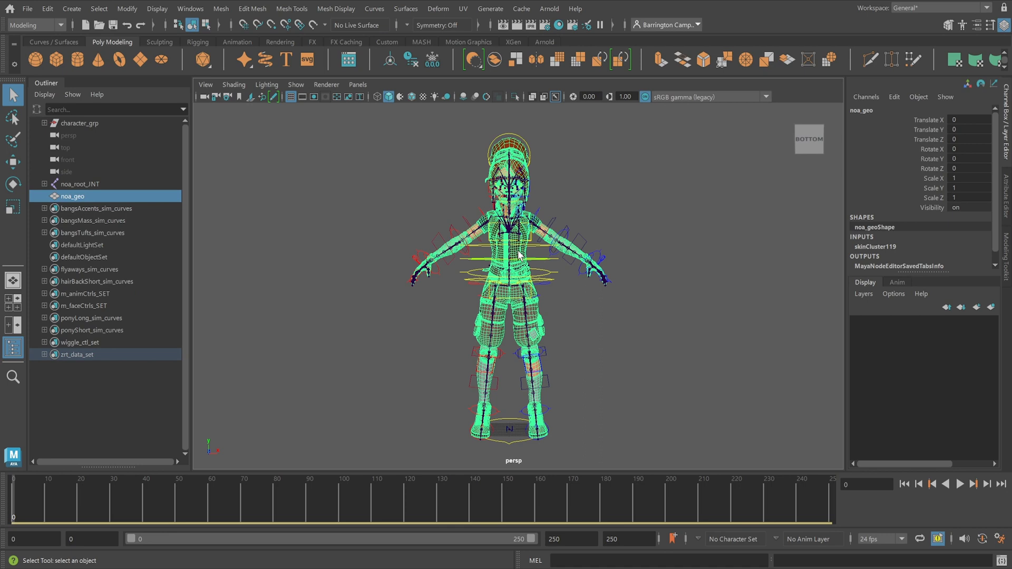
{"action": "left_click", "coordinate": [79, 123]}
{"action": "left_click", "coordinate": [44, 123]}
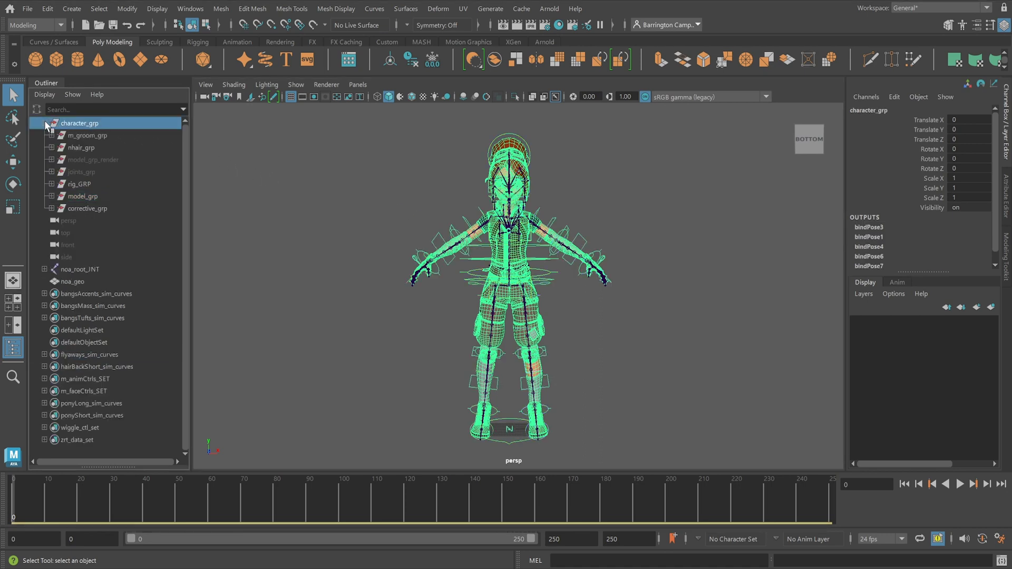
{"action": "left_click", "coordinate": [45, 124]}
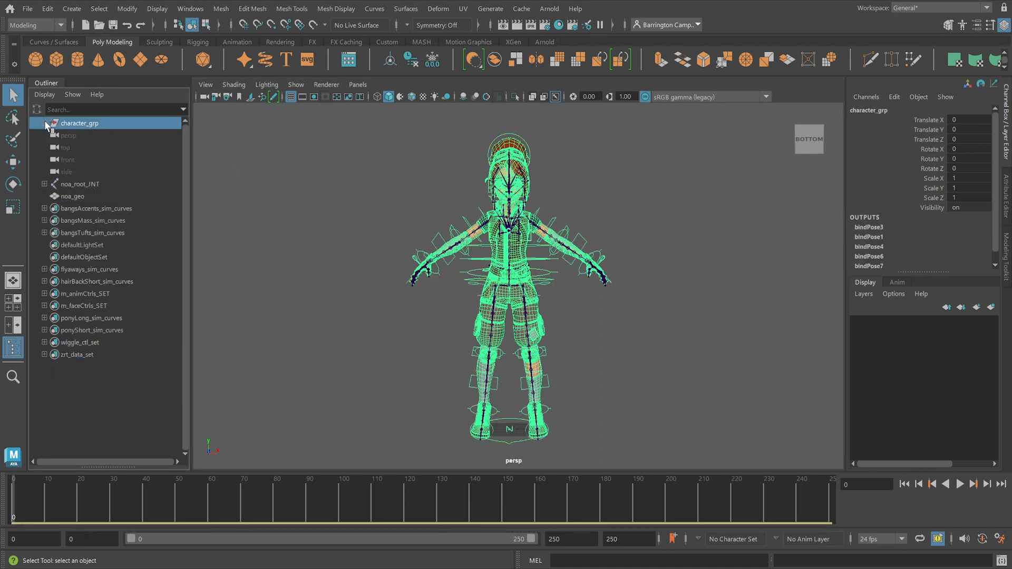
{"action": "left_click", "coordinate": [90, 184]}
{"action": "left_click", "coordinate": [91, 197]}
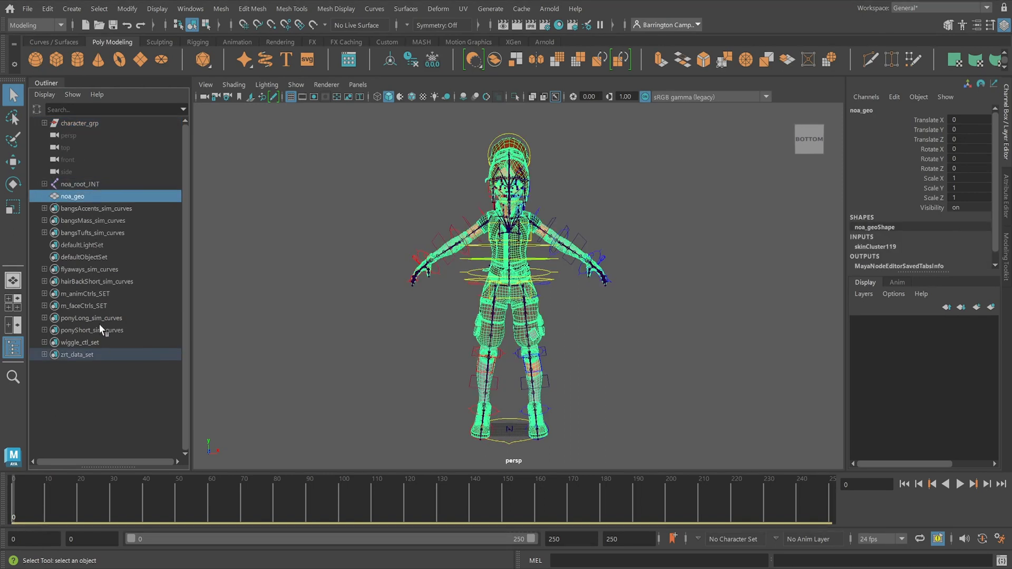
{"action": "left_click", "coordinate": [212, 324]}
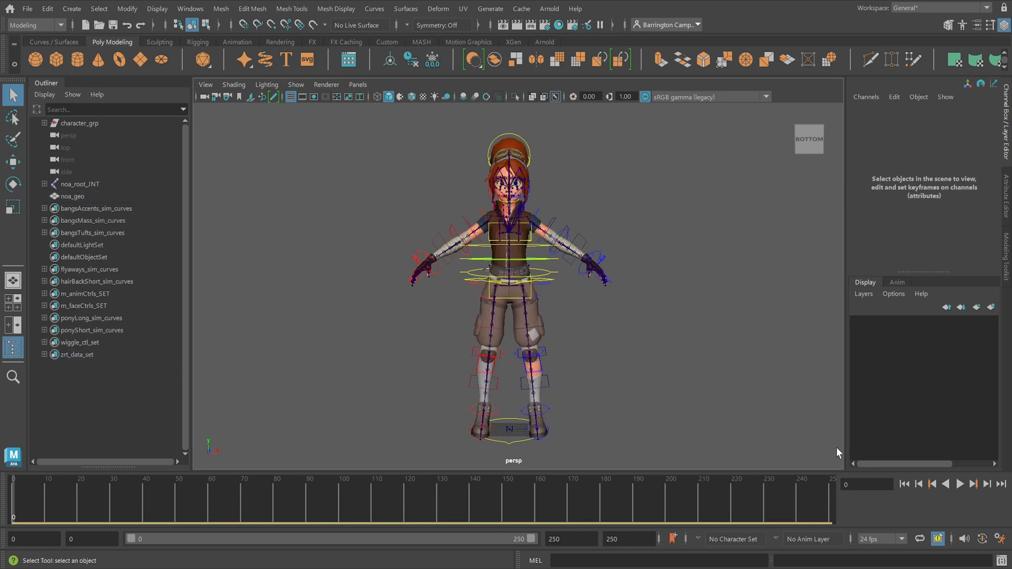
Play back the character's animation, then return to frame 0
{"action": "left_click", "coordinate": [960, 485]}
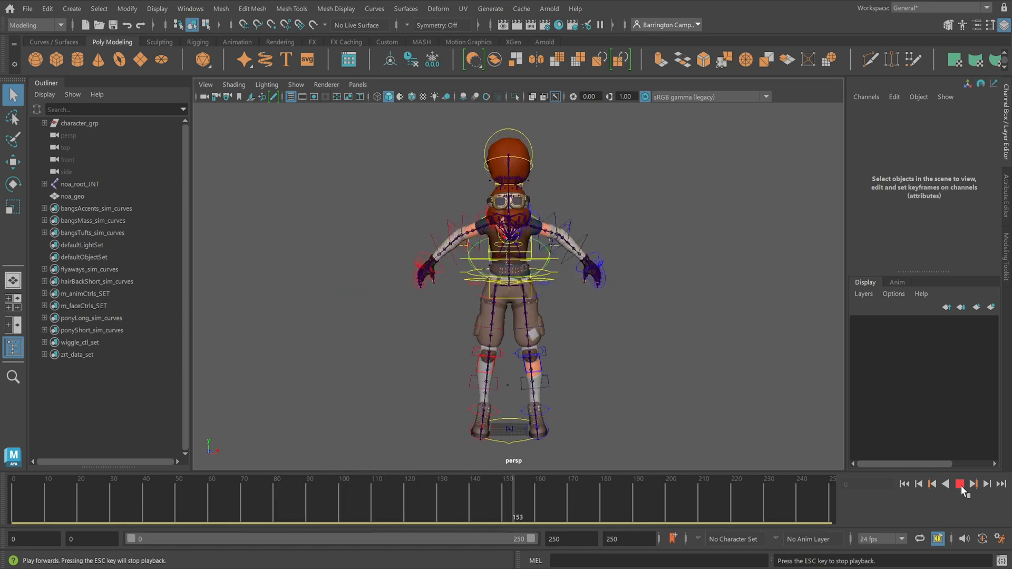
{"action": "left_click", "coordinate": [961, 484]}
{"action": "left_click", "coordinate": [906, 485]}
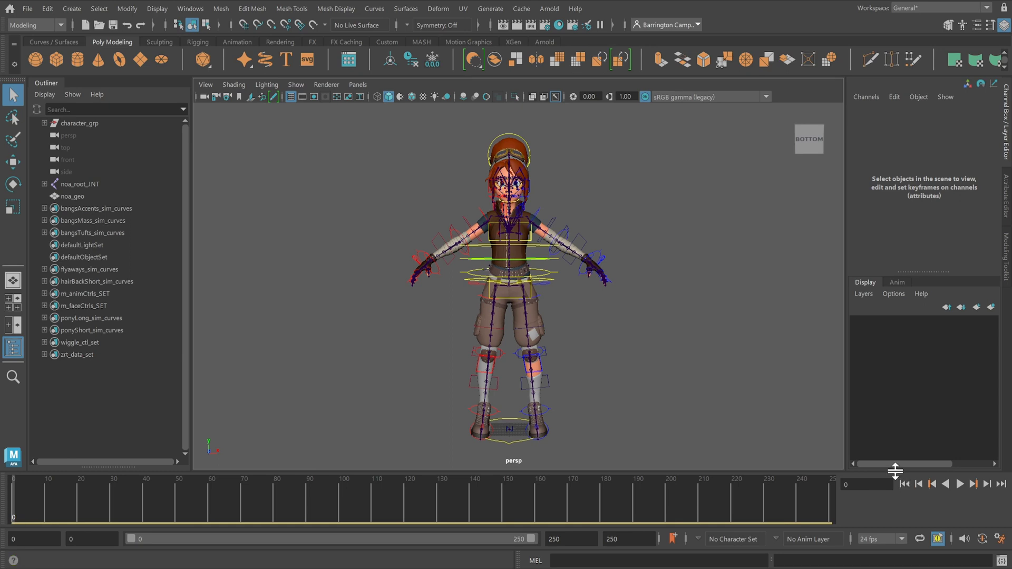
Select noa_root_JNT and noa_geo for Export Selection with Animation unchecked
{"action": "left_click", "coordinate": [74, 184]}
{"action": "left_click", "coordinate": [78, 198], "text": "ctrl"}
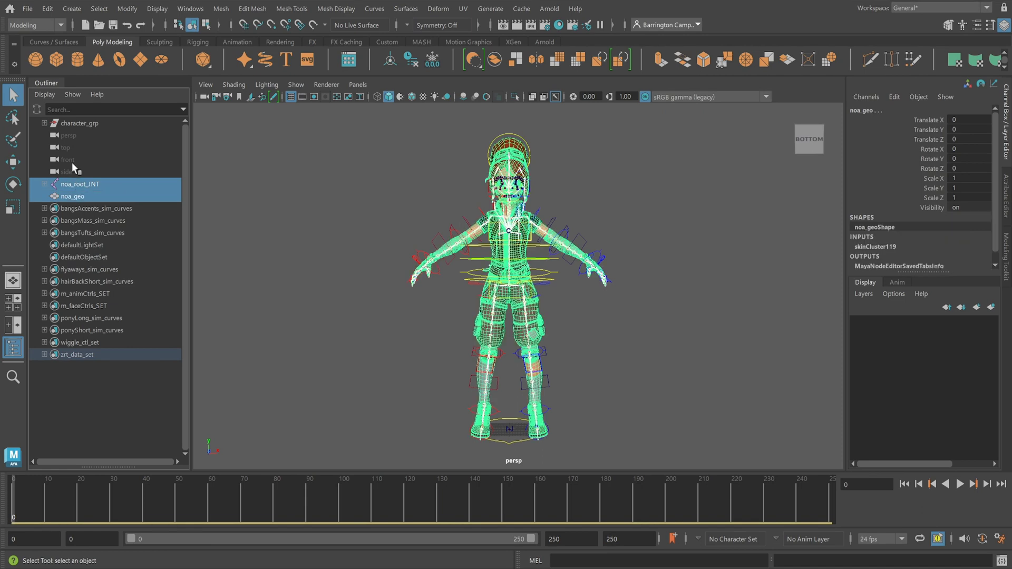
{"action": "left_click", "coordinate": [29, 11]}
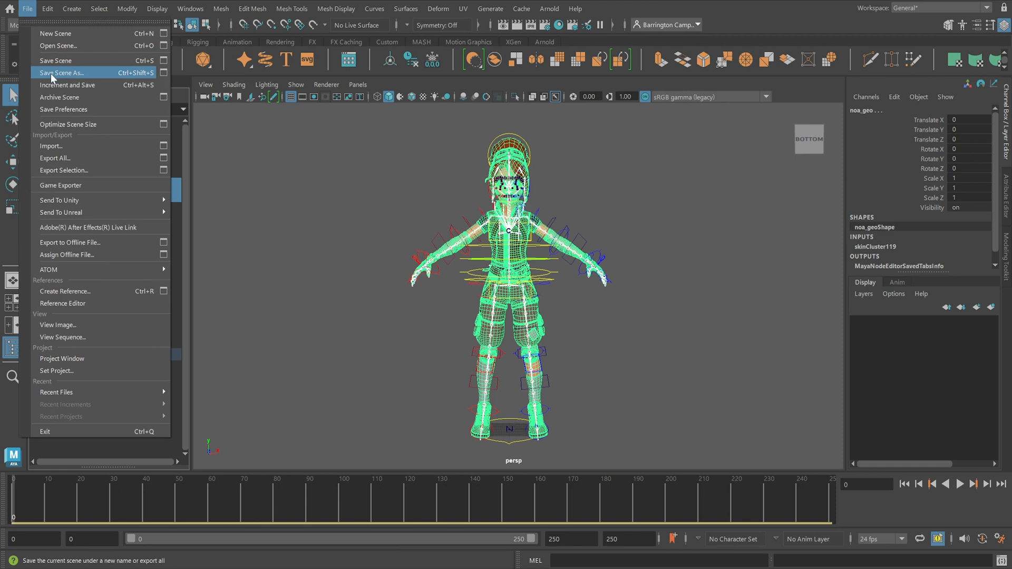
{"action": "left_click", "coordinate": [81, 167]}
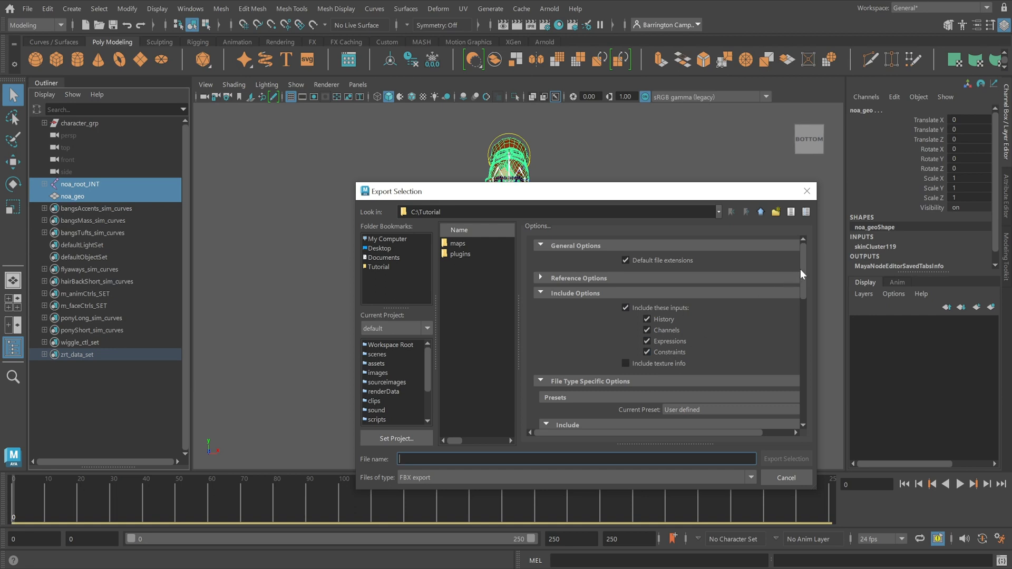
{"action": "left_click_drag", "start_coordinate": [801, 270], "coordinate": [804, 328]}
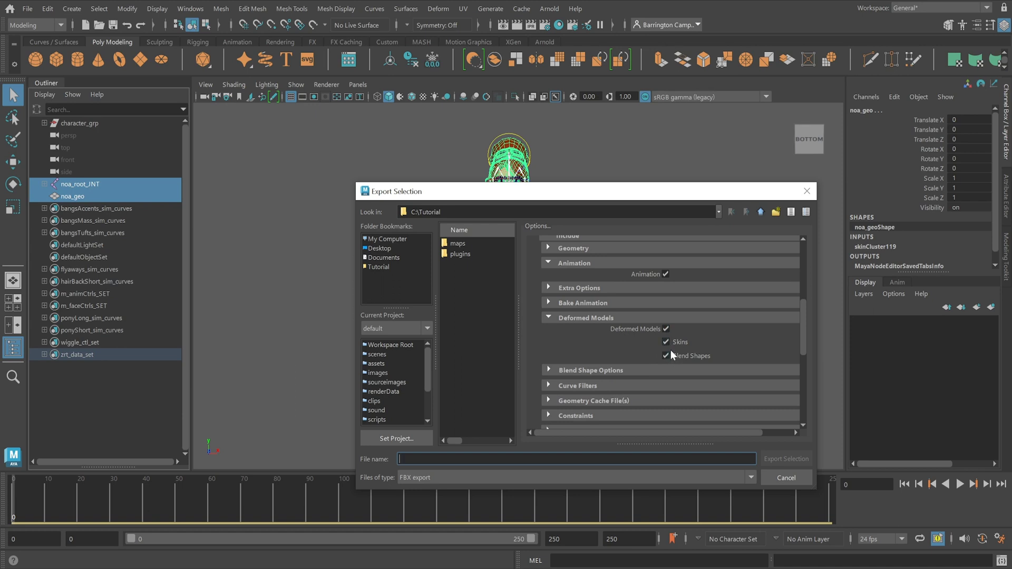
{"action": "left_click", "coordinate": [665, 275]}
Export the selection as FBX named NeutralCharacter
{"action": "left_click", "coordinate": [751, 477]}
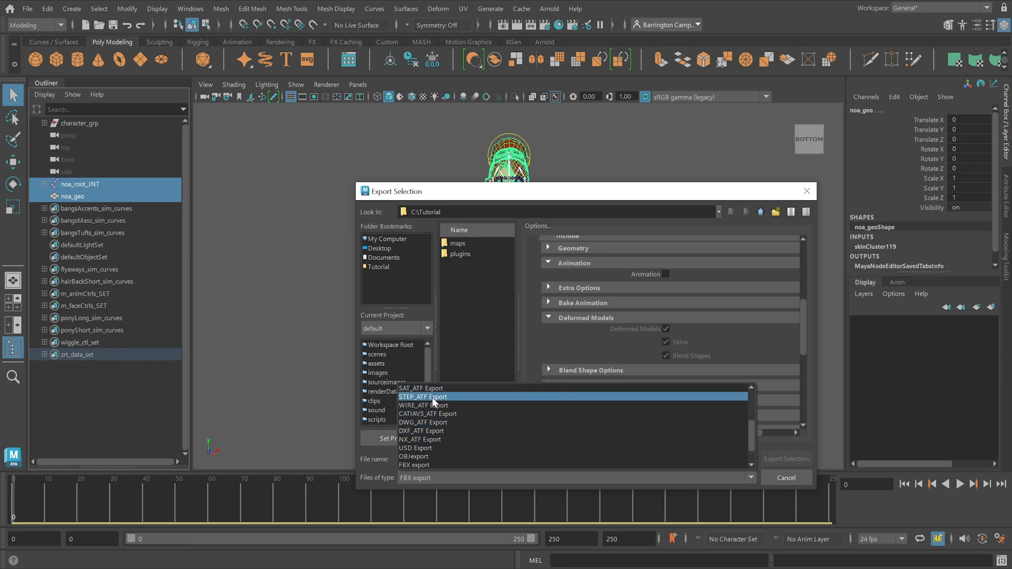
{"action": "left_click", "coordinate": [421, 464]}
{"action": "left_click", "coordinate": [430, 459]}
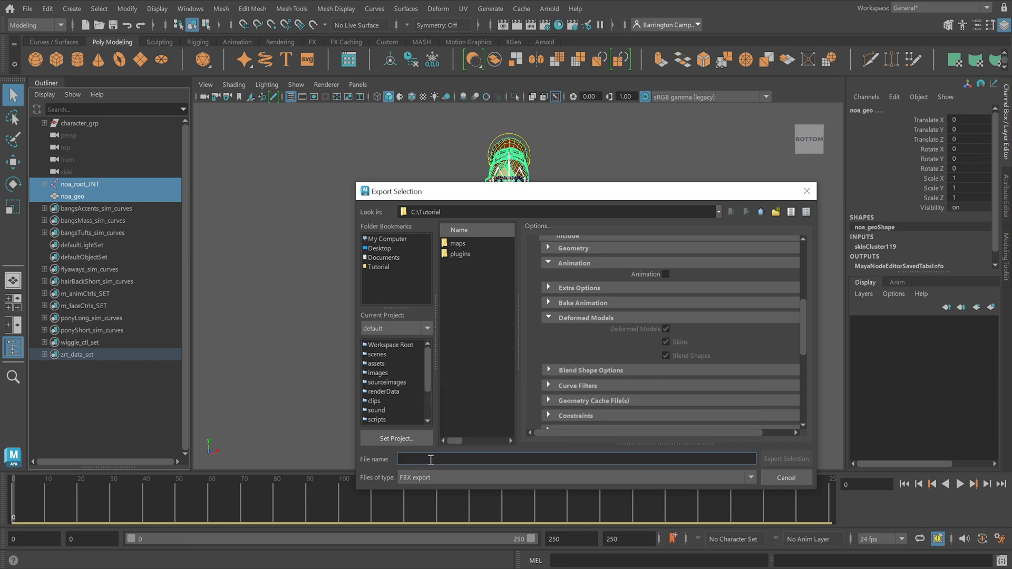
{"action": "type", "text": "Neutral"}
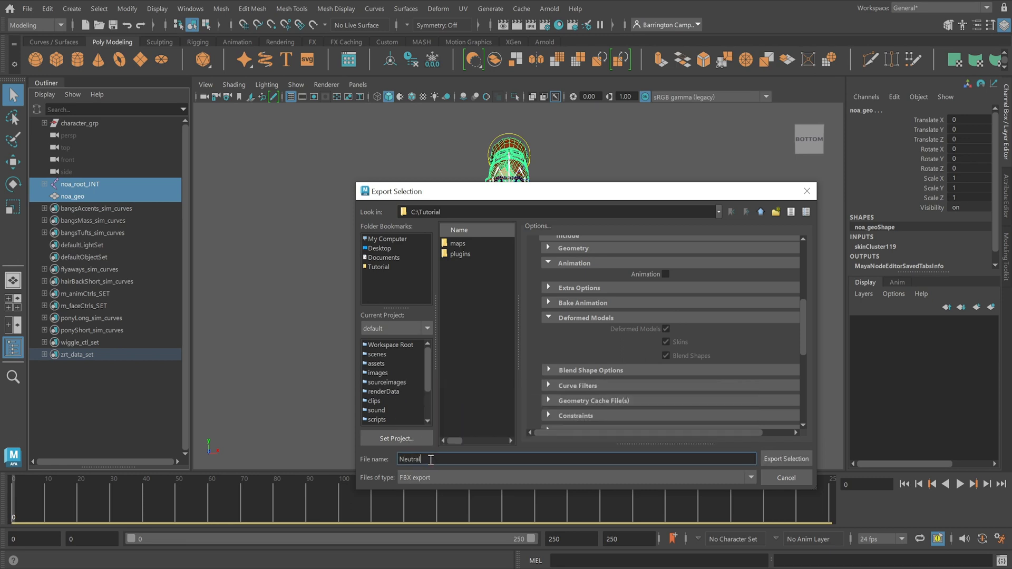
{"action": "type", "text": "Character"}
{"action": "left_click", "coordinate": [773, 460]}
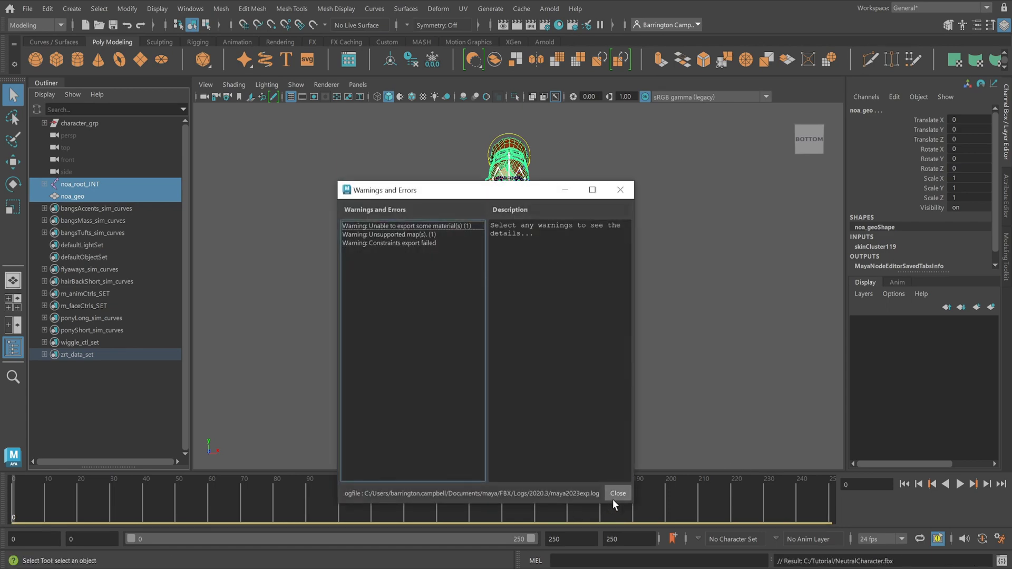
Export only noa_root_JNT with Animation checked as TrainingPoses.fbx, dismissing both warnings reports
{"action": "left_click", "coordinate": [615, 501]}
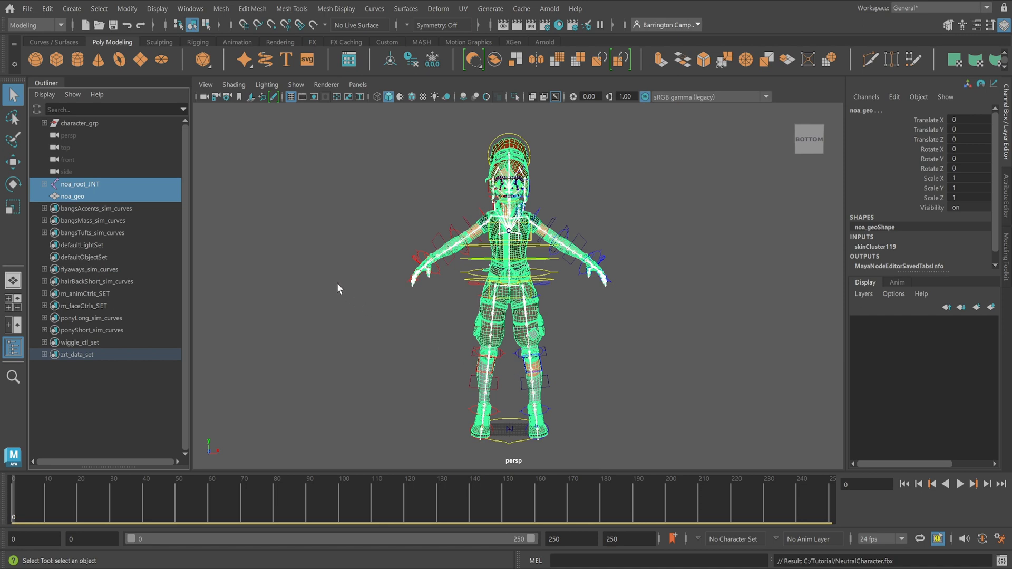
{"action": "left_click", "coordinate": [125, 182]}
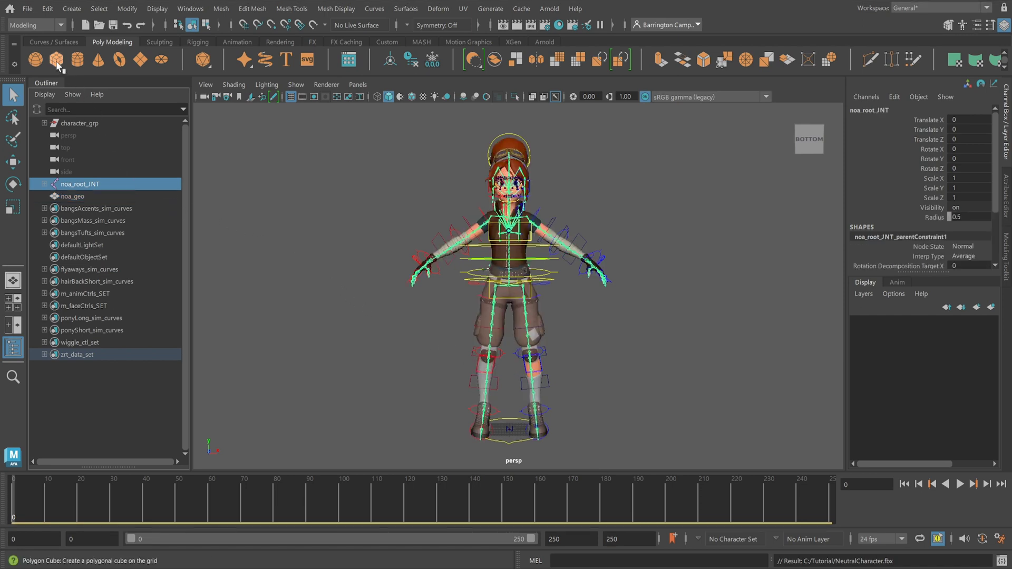
{"action": "left_click", "coordinate": [30, 12]}
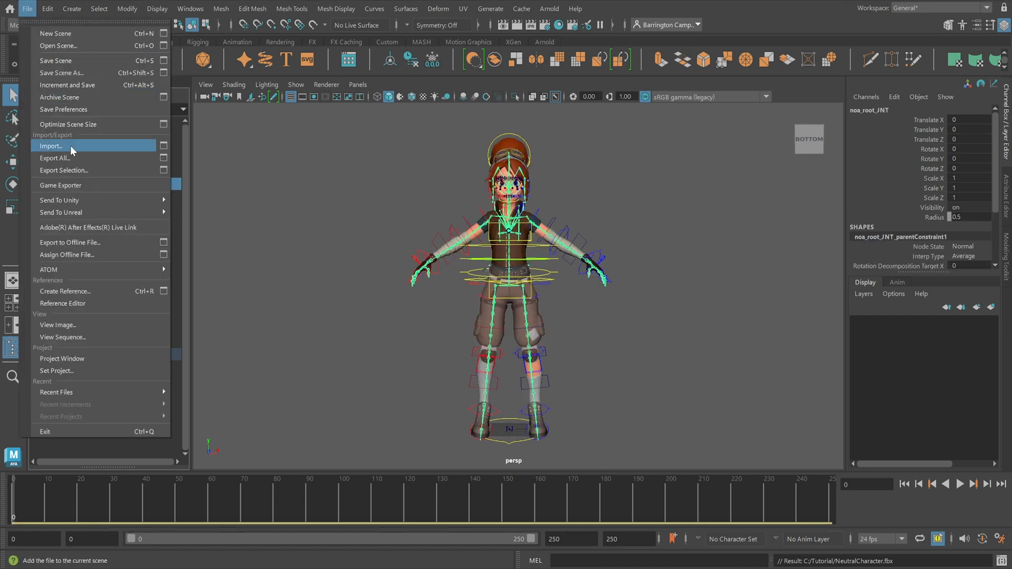
{"action": "left_click", "coordinate": [79, 170]}
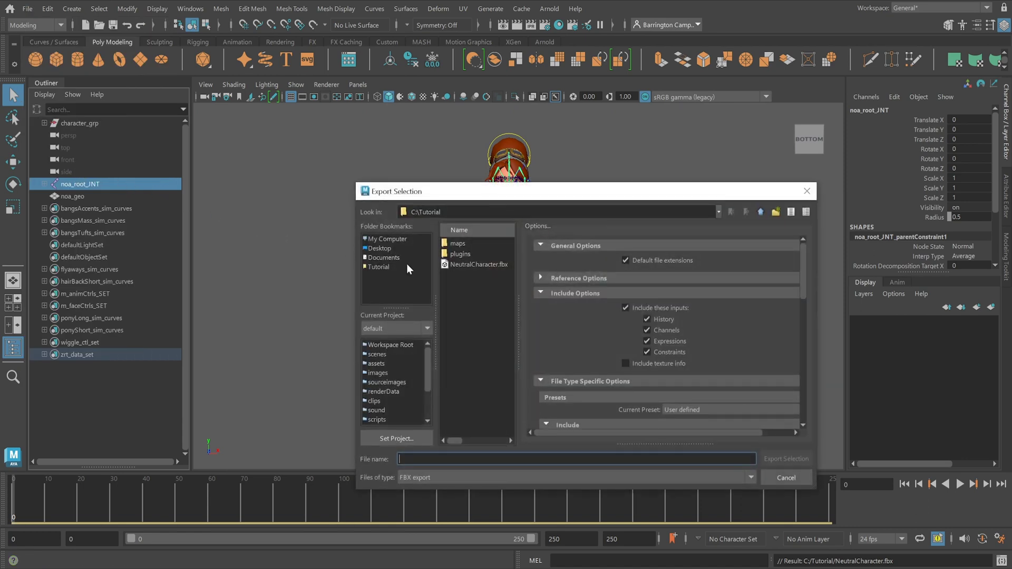
{"action": "left_click_drag", "start_coordinate": [805, 281], "coordinate": [804, 324]}
{"action": "left_click", "coordinate": [665, 309]}
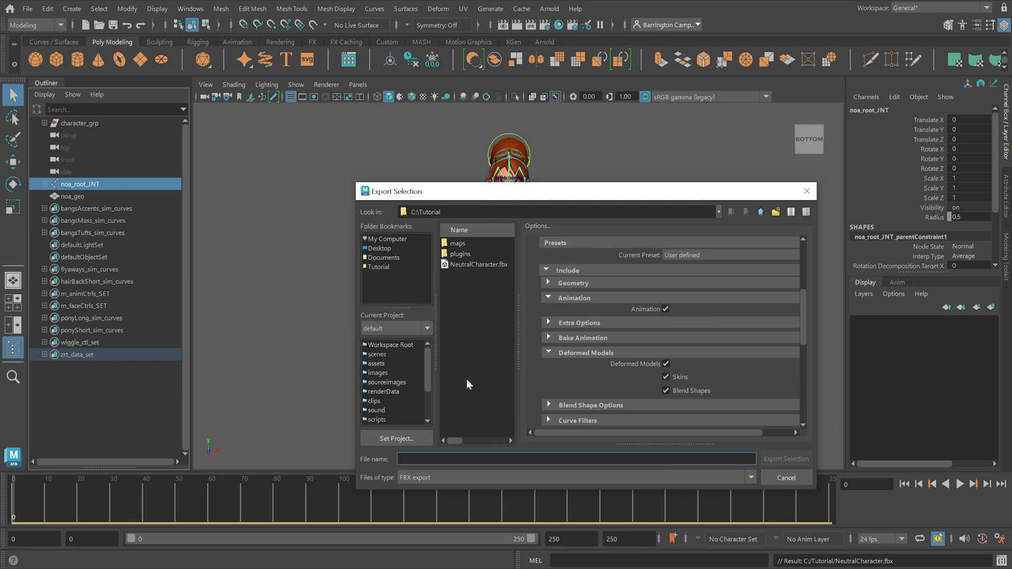
{"action": "type", "text": "TrainingPoses"}
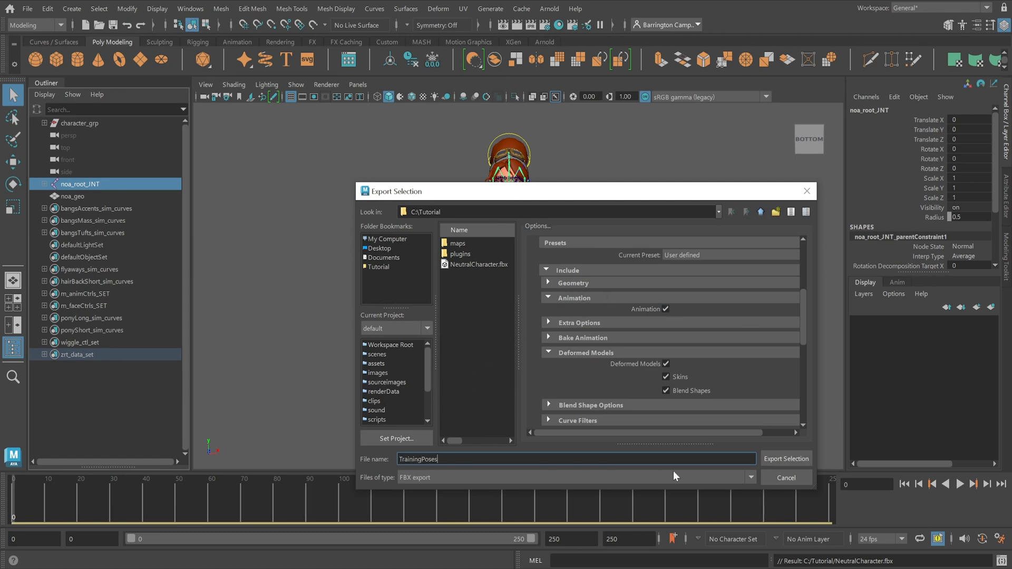
{"action": "left_click", "coordinate": [785, 459]}
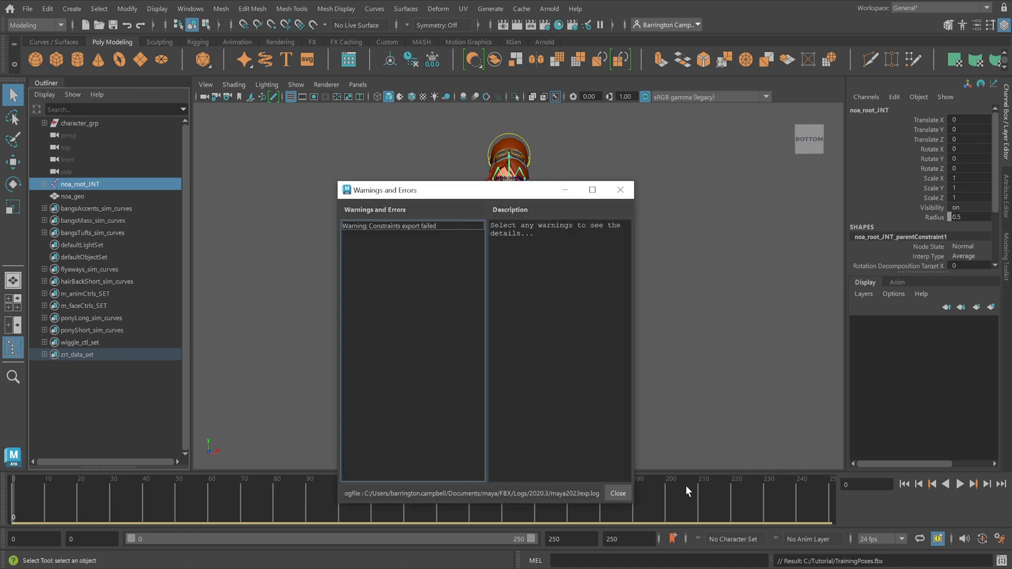
{"action": "left_click", "coordinate": [617, 493]}
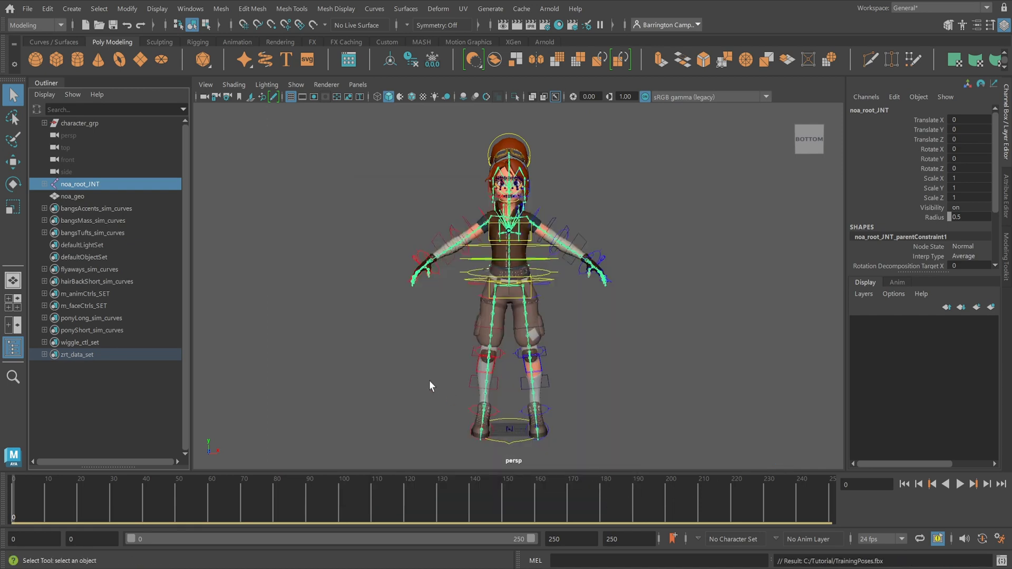
Expand character_grp and model_grp and select the character_geo mesh
{"action": "left_click", "coordinate": [44, 123]}
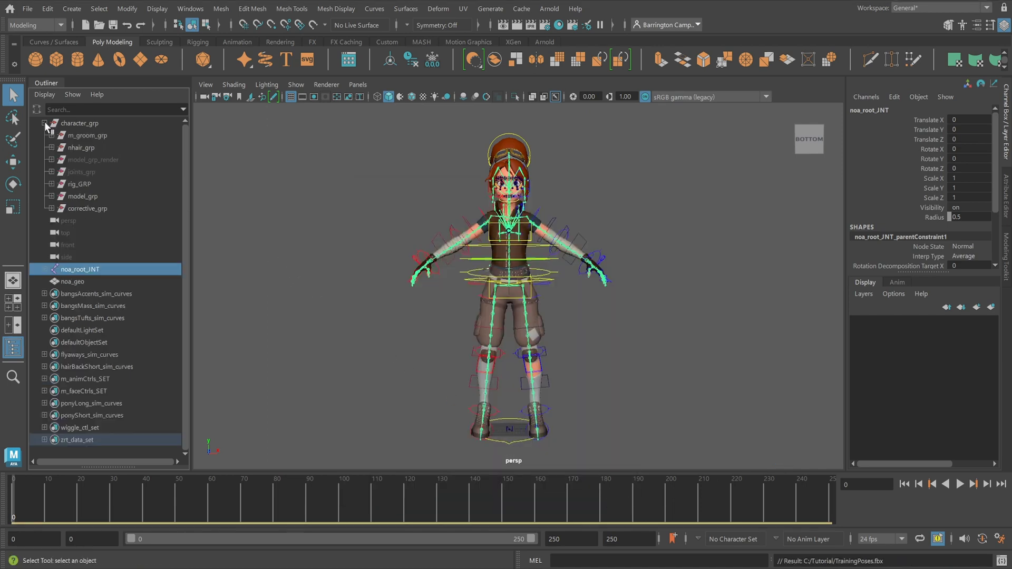
{"action": "left_click", "coordinate": [52, 196]}
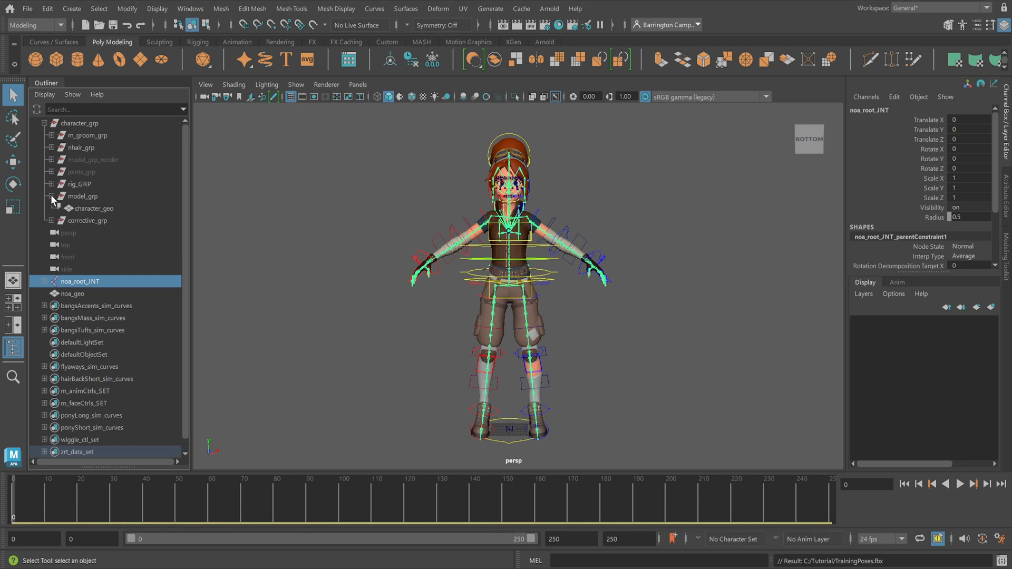
{"action": "left_click", "coordinate": [87, 208]}
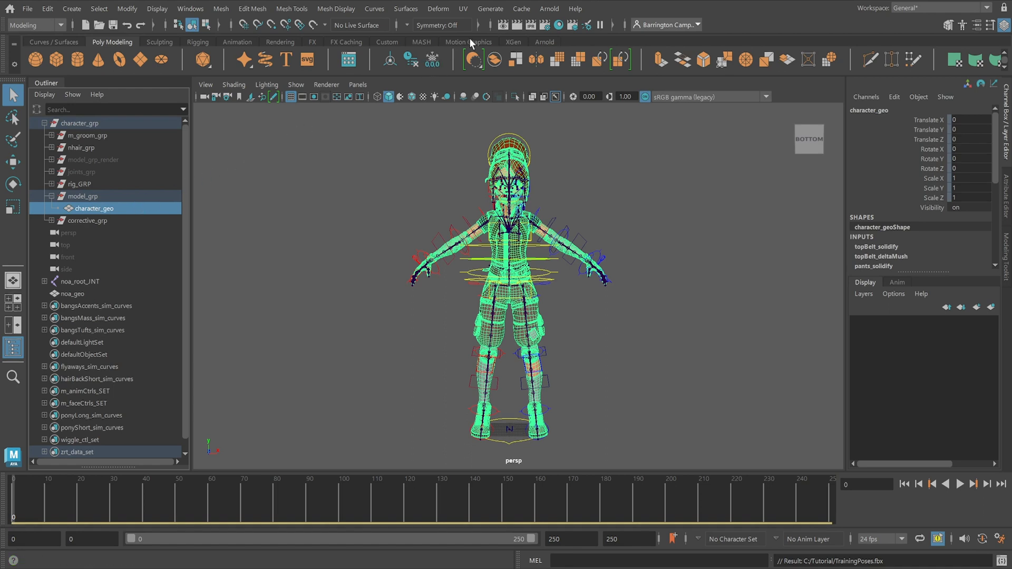
Export the selection to an Alembic cache named TrainingPoses
{"action": "left_click", "coordinate": [521, 8]}
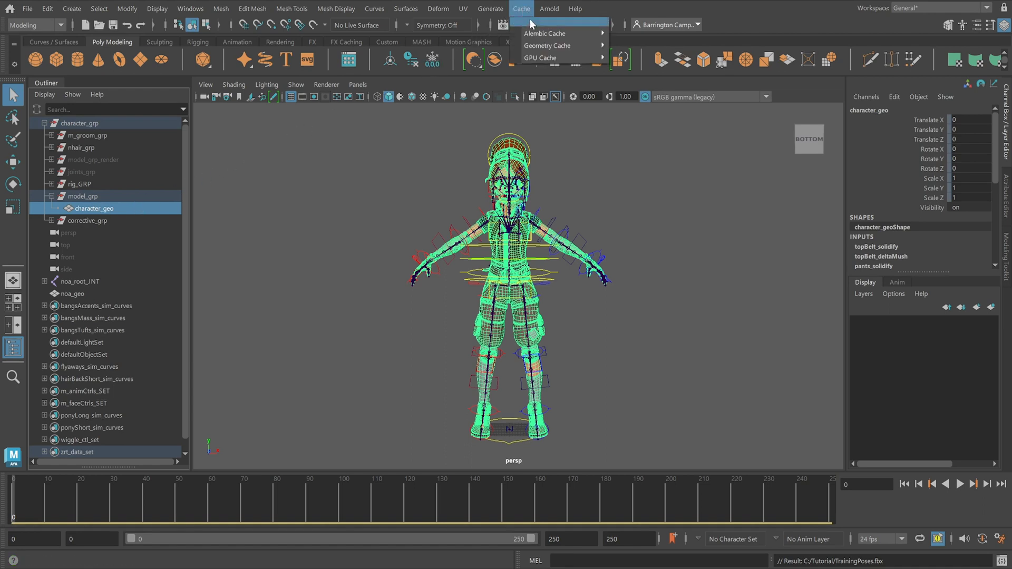
{"action": "mouse_move", "coordinate": [538, 34]}
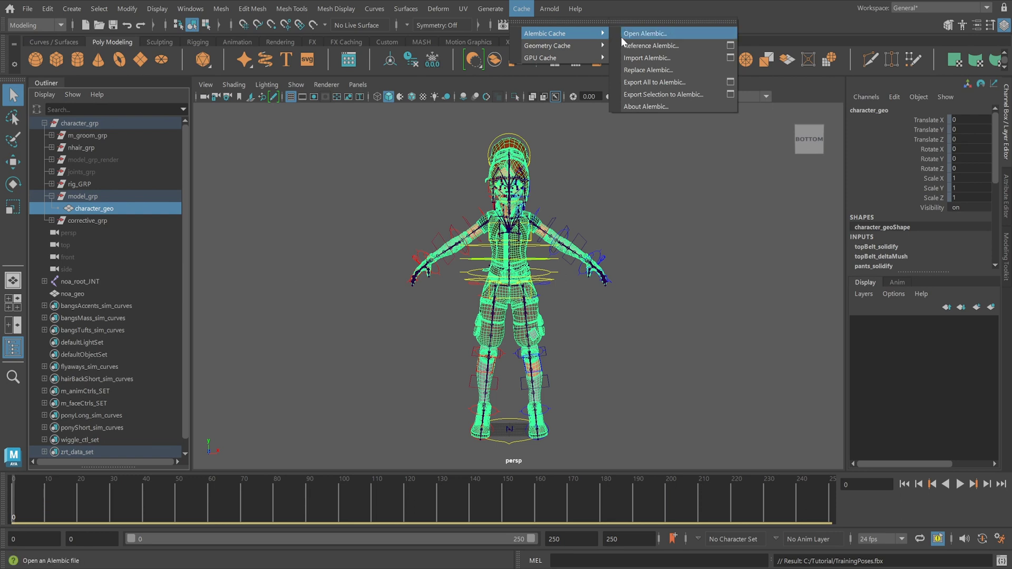
{"action": "left_click", "coordinate": [645, 93]}
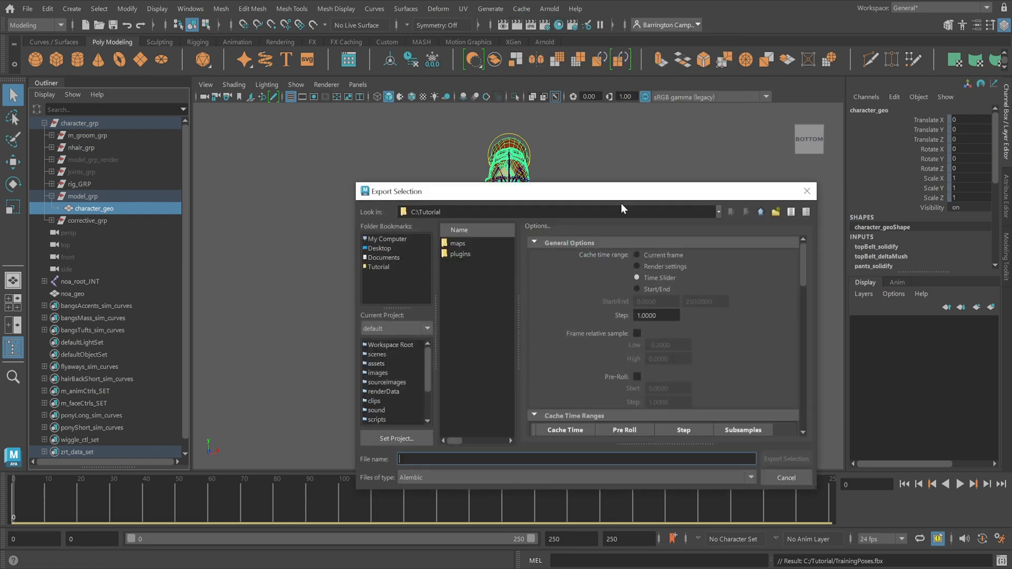
{"action": "type", "text": "TrainingPoses"}
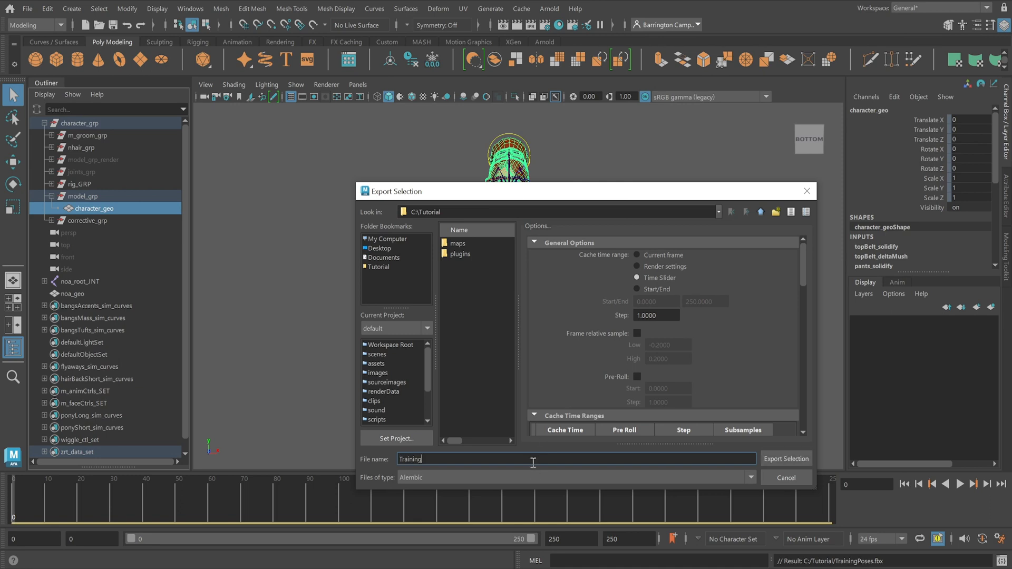
{"action": "left_click", "coordinate": [786, 459]}
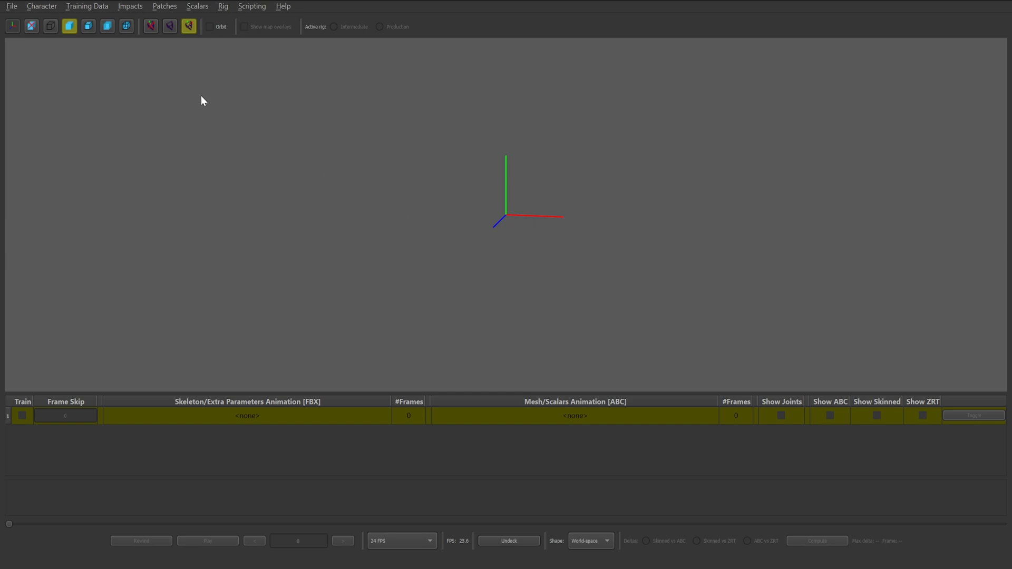
Load C:/Tutorial/NeutralCharacter.fbx as the character and close its 193221-vertex, 260-joint summary
{"action": "left_click", "coordinate": [40, 4]}
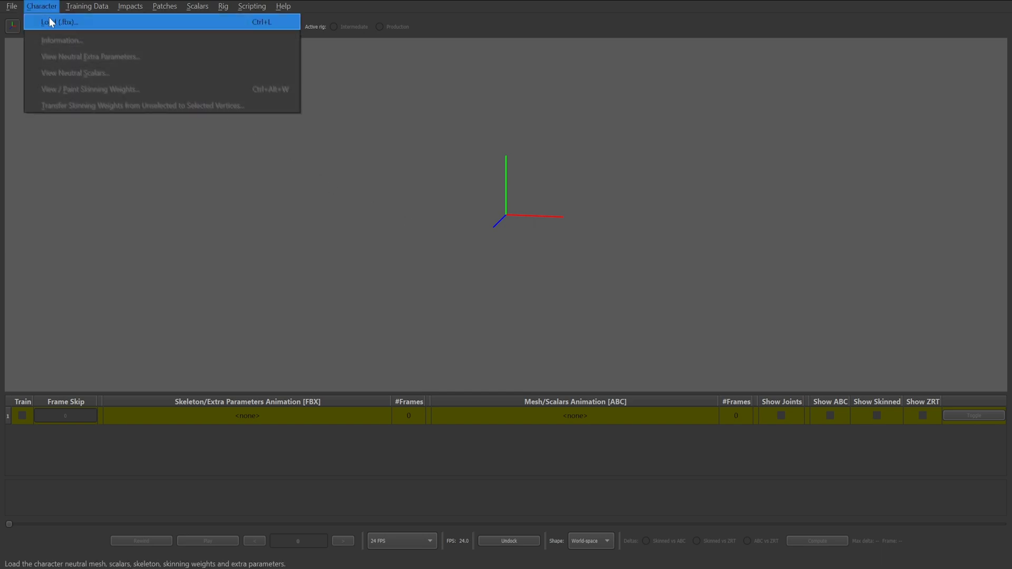
{"action": "left_click", "coordinate": [50, 19]}
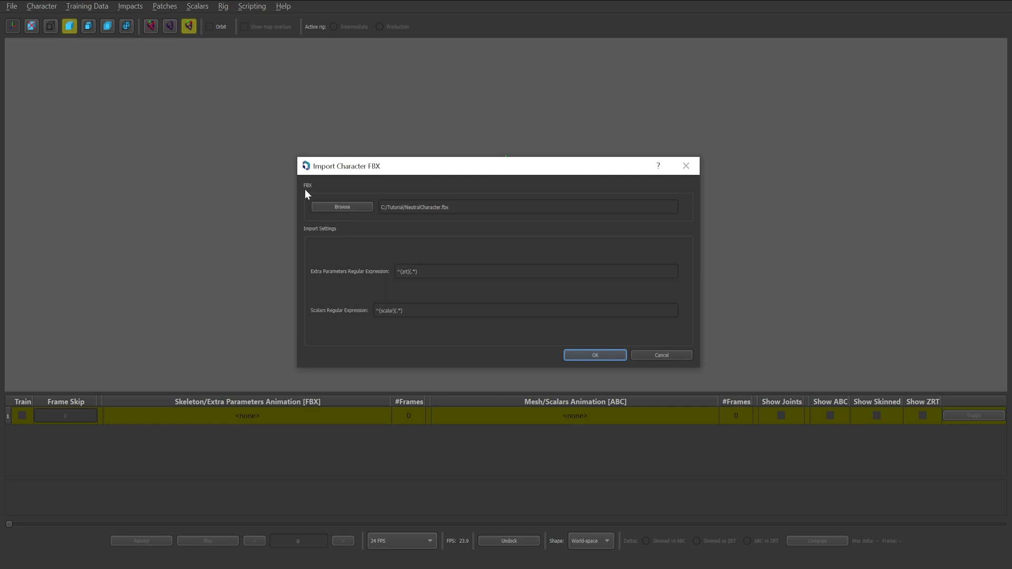
{"action": "left_click", "coordinate": [337, 208]}
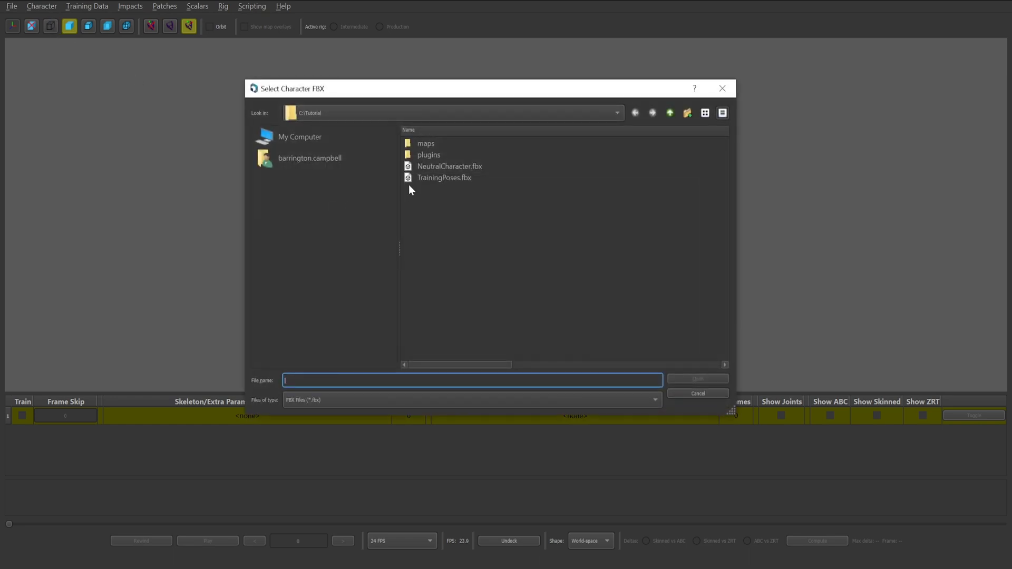
{"action": "double_click", "coordinate": [438, 166]}
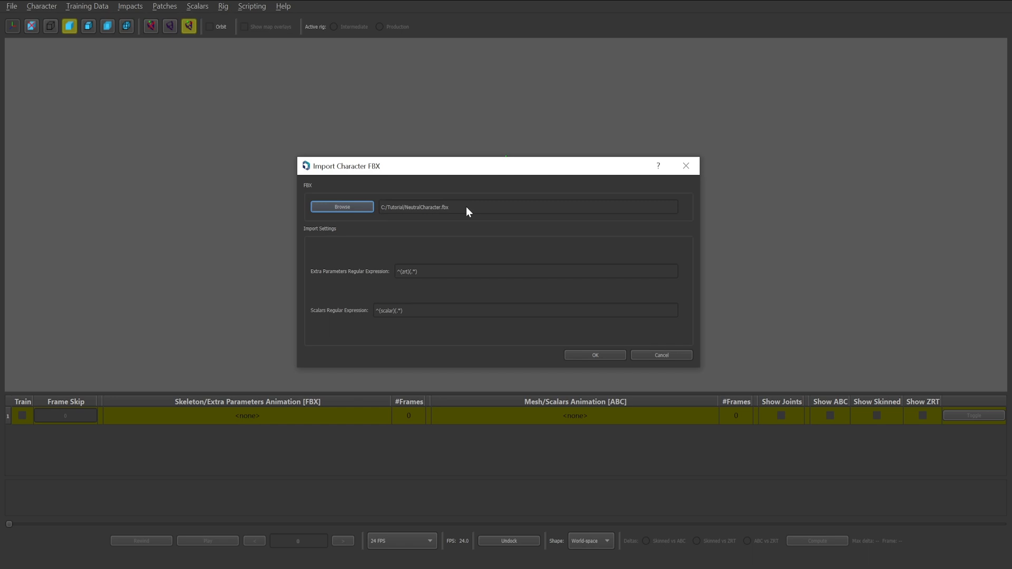
{"action": "left_click", "coordinate": [604, 353]}
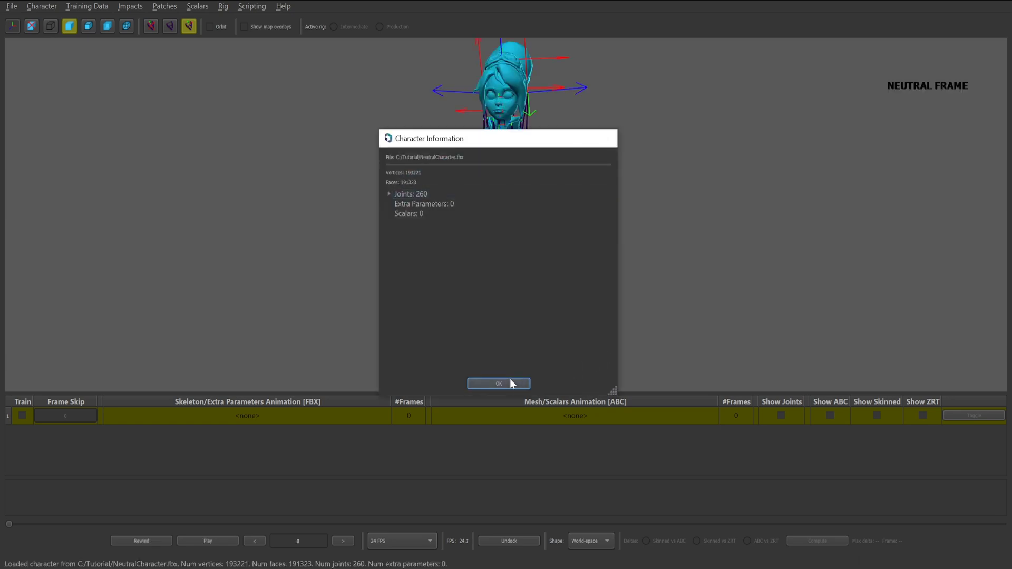
{"action": "left_click", "coordinate": [510, 382]}
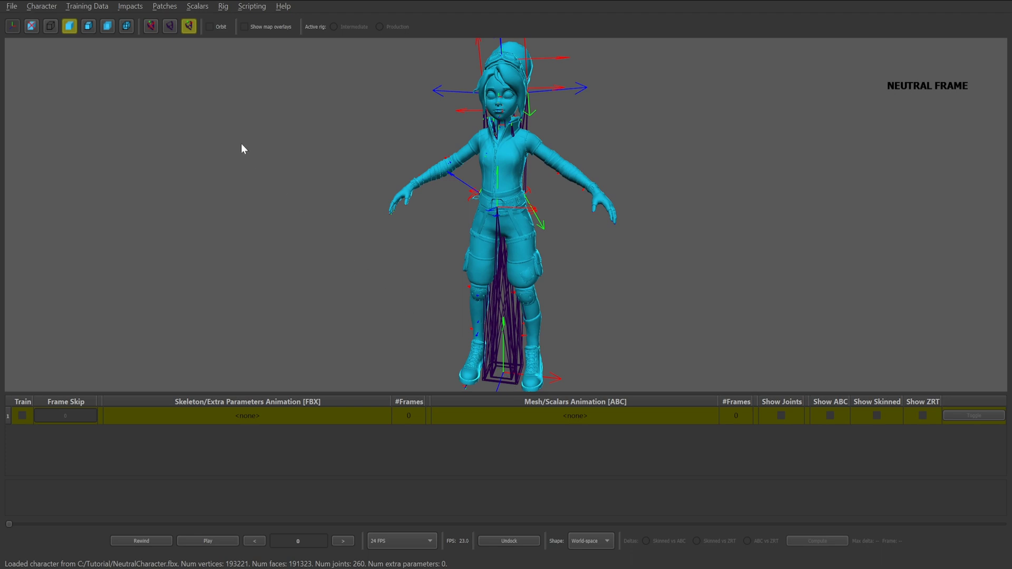
{"action": "left_click", "coordinate": [85, 6]}
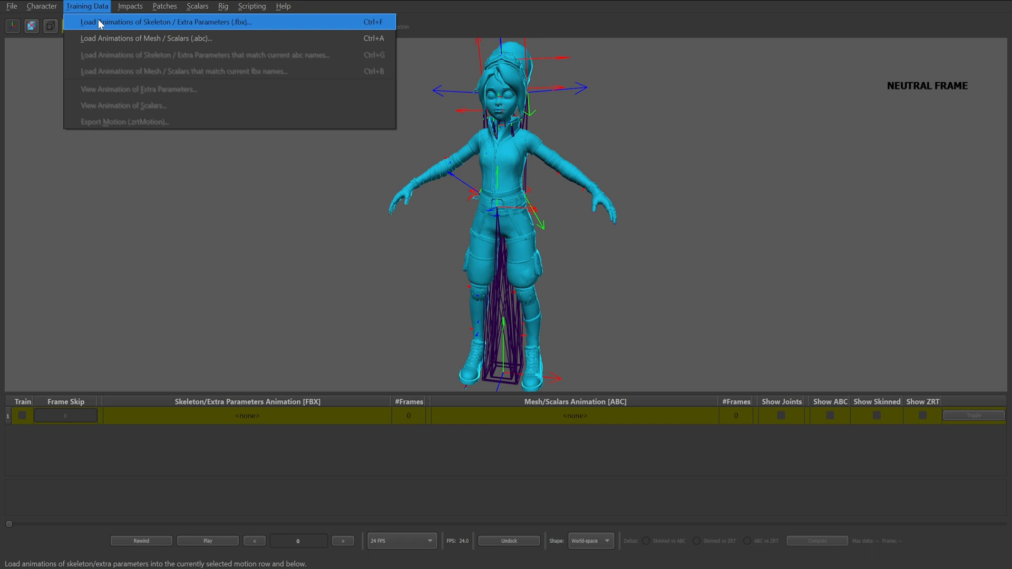
Load TrainingPoses.fbx as the first row's skeleton animation and scrub the timeline to a pose
{"action": "left_click", "coordinate": [100, 23]}
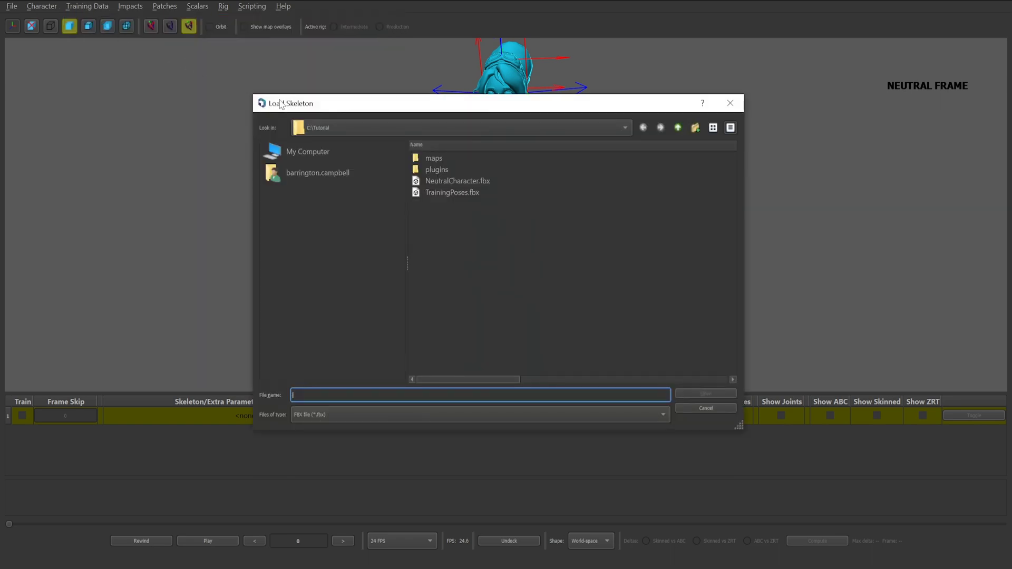
{"action": "left_click", "coordinate": [441, 192]}
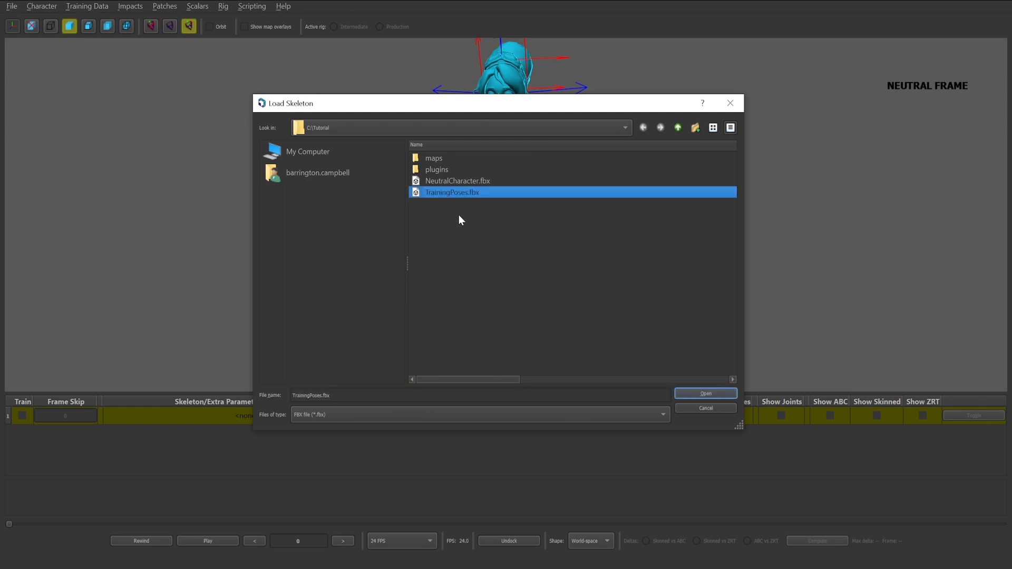
{"action": "left_click", "coordinate": [699, 390]}
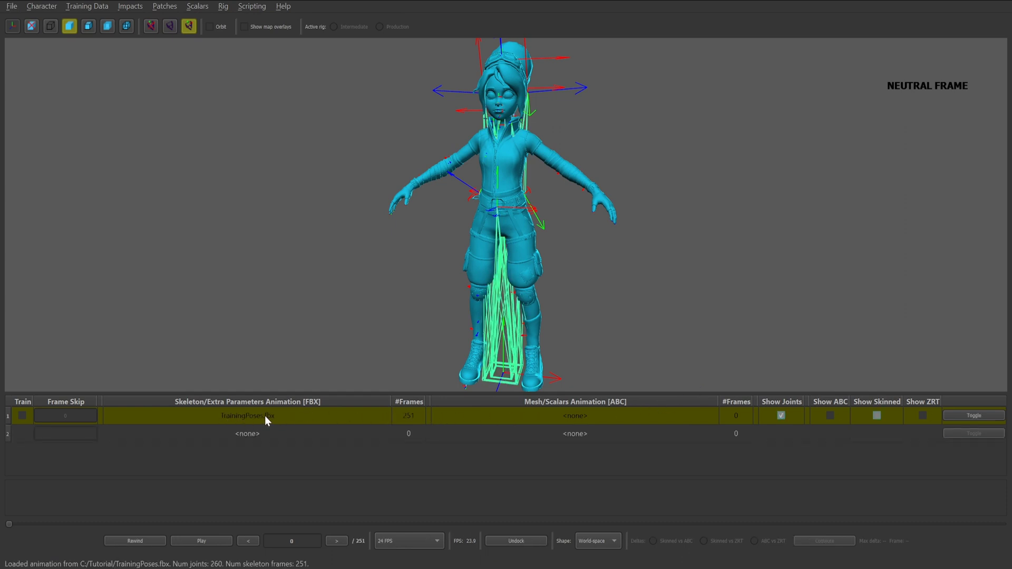
{"action": "left_click", "coordinate": [273, 438]}
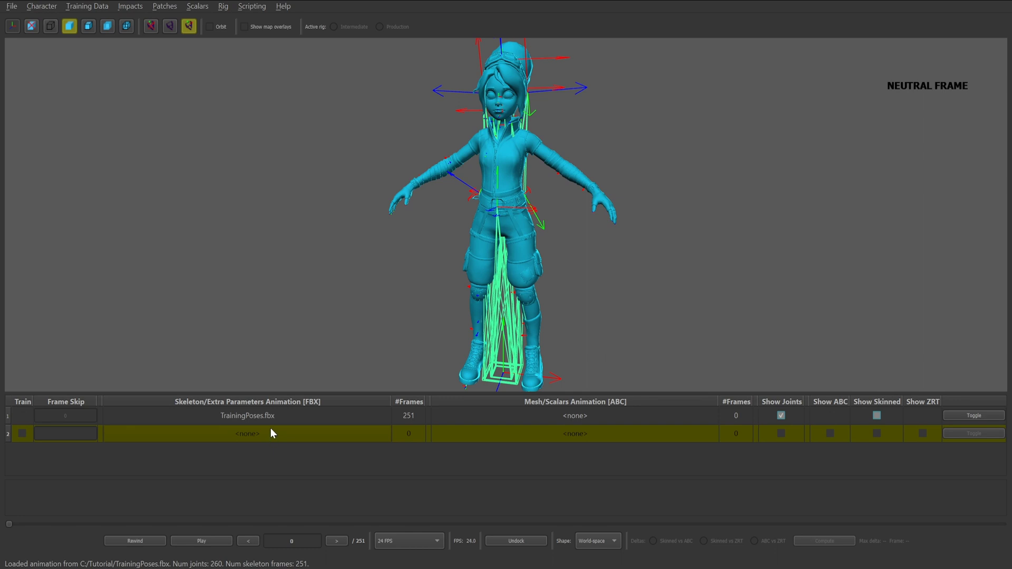
{"action": "left_click", "coordinate": [272, 417]}
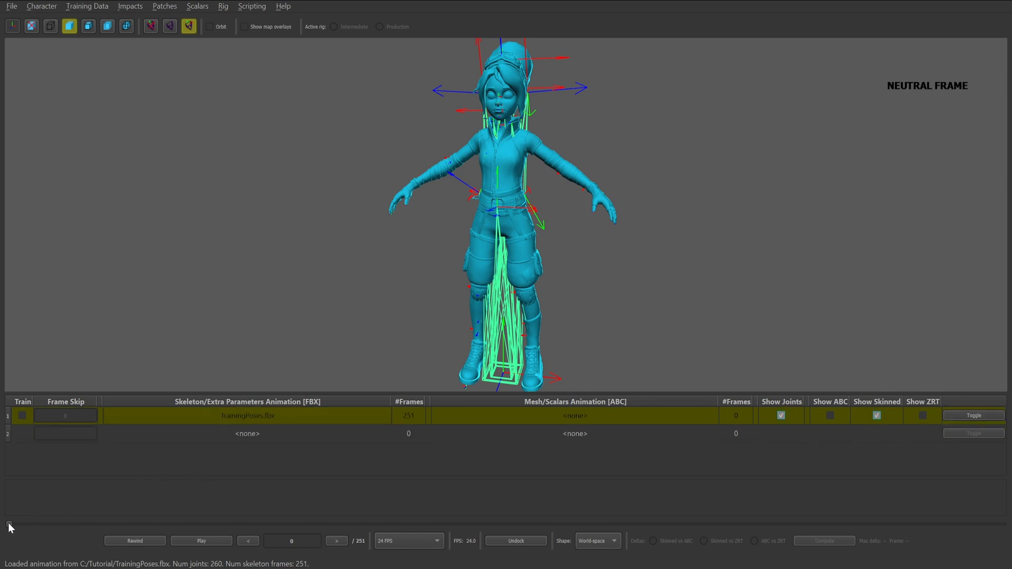
{"action": "left_click_drag", "start_coordinate": [8, 523], "coordinate": [539, 488]}
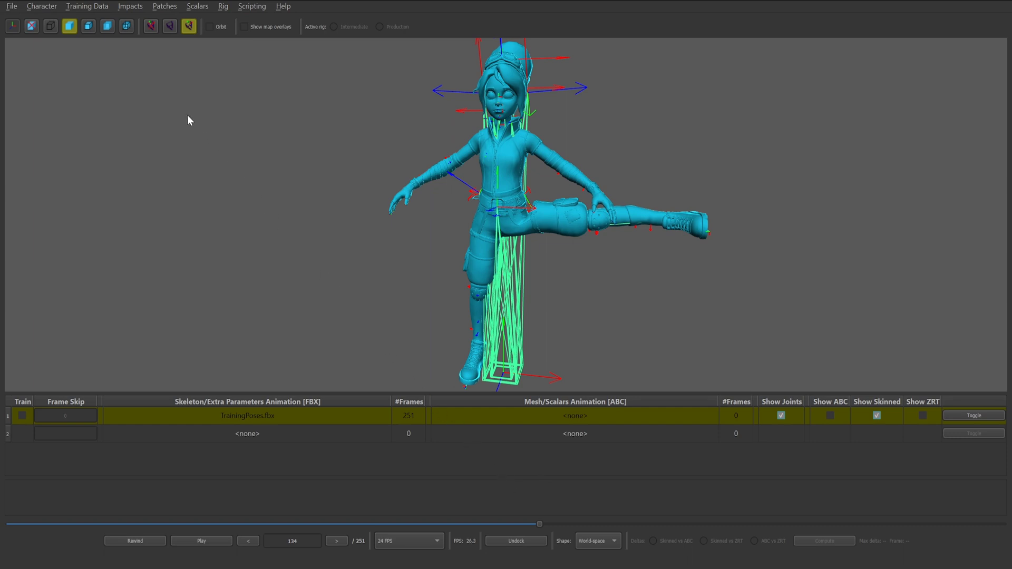
Load TrainingShapes.abc as the first row's mesh animation
{"action": "left_click", "coordinate": [93, 7]}
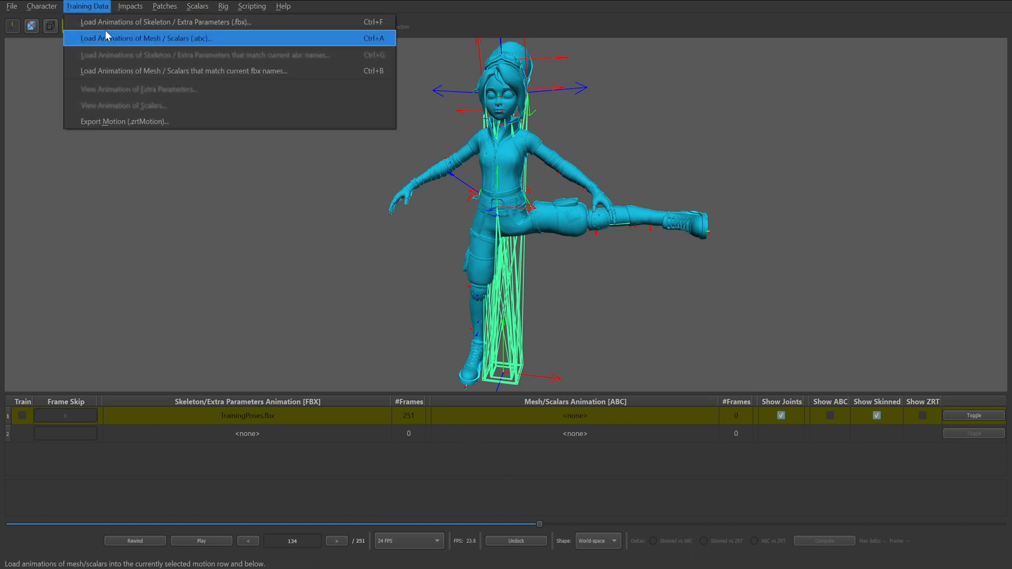
{"action": "left_click", "coordinate": [106, 38]}
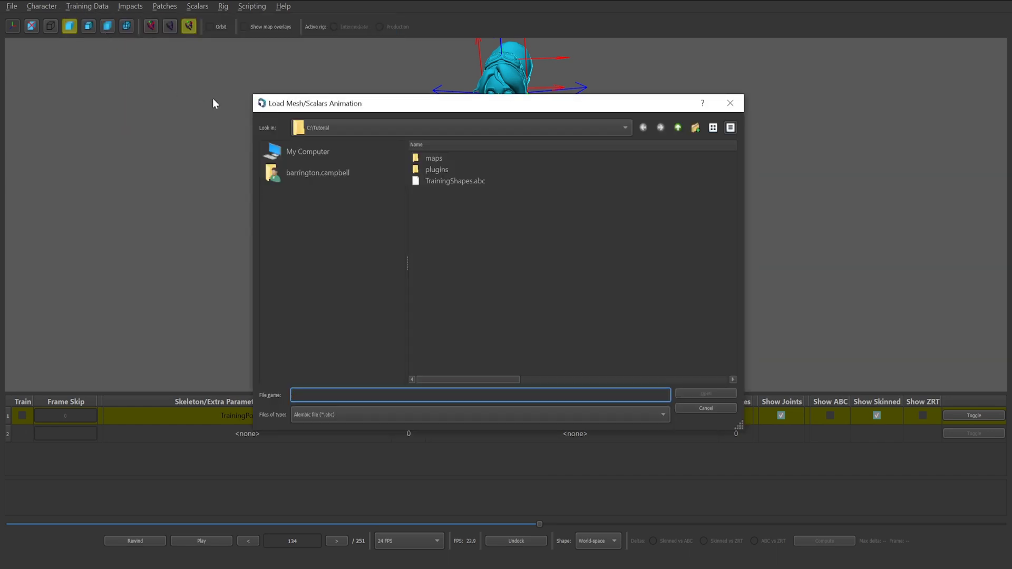
{"action": "double_click", "coordinate": [443, 180]}
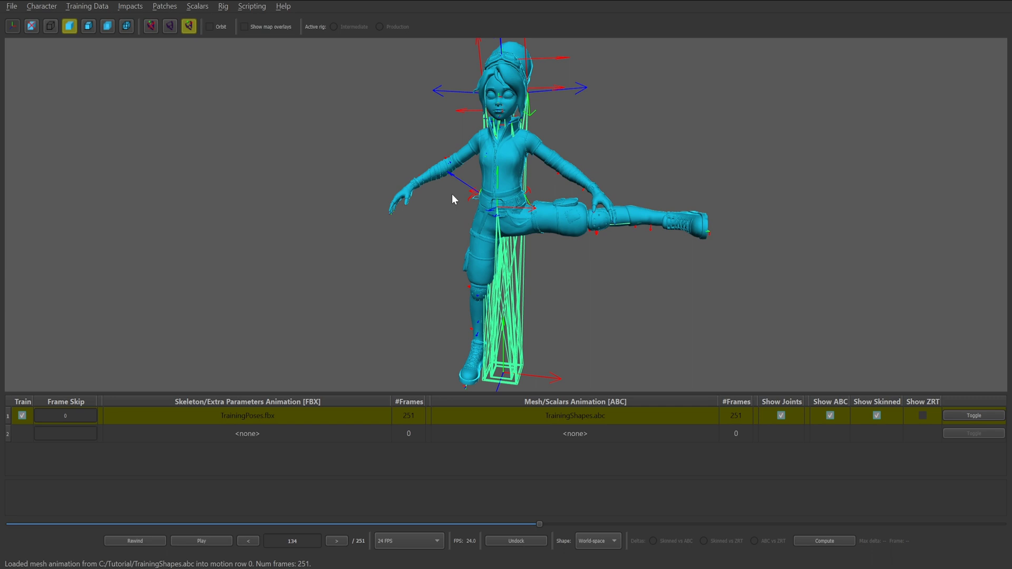
Zoom into the hips and toggle repeatedly between the skinned and Alembic meshes
{"action": "scroll", "coordinate": [522, 213], "scroll_direction": "up", "scroll_amount": 10}
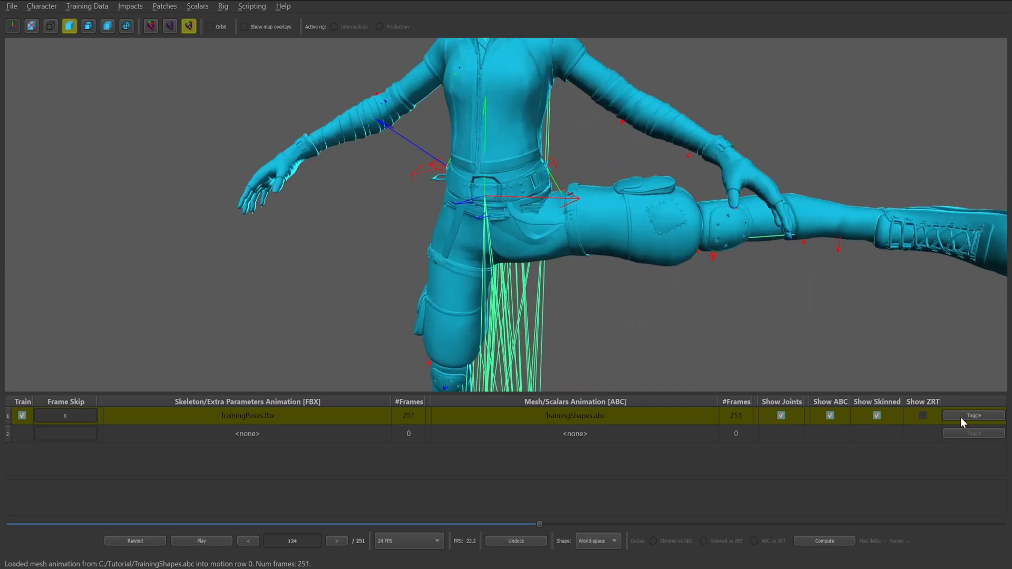
{"action": "left_click", "coordinate": [963, 416]}
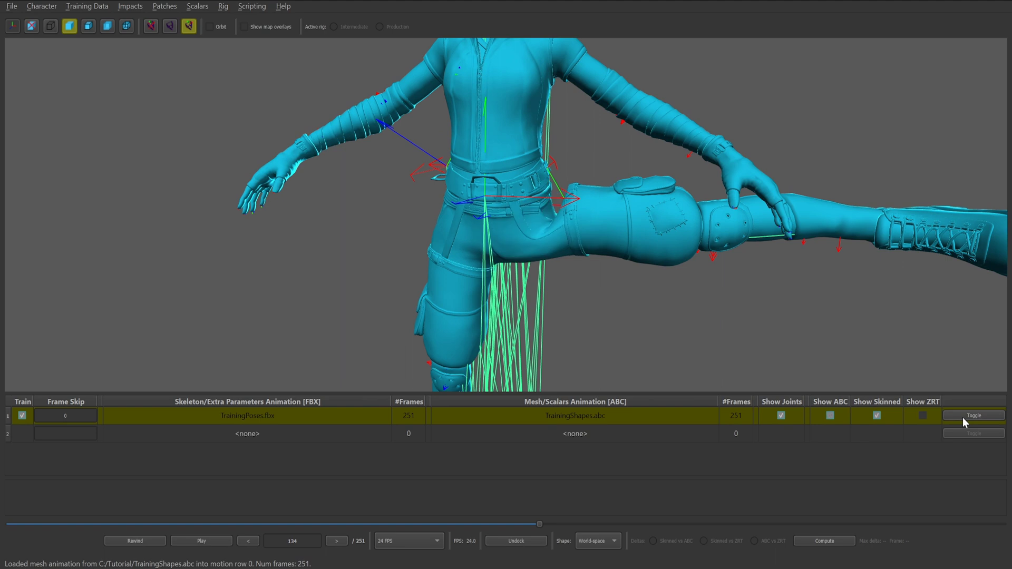
{"action": "left_click", "coordinate": [963, 416]}
{"action": "left_click", "coordinate": [963, 416]}
{"action": "left_click", "coordinate": [963, 416]}
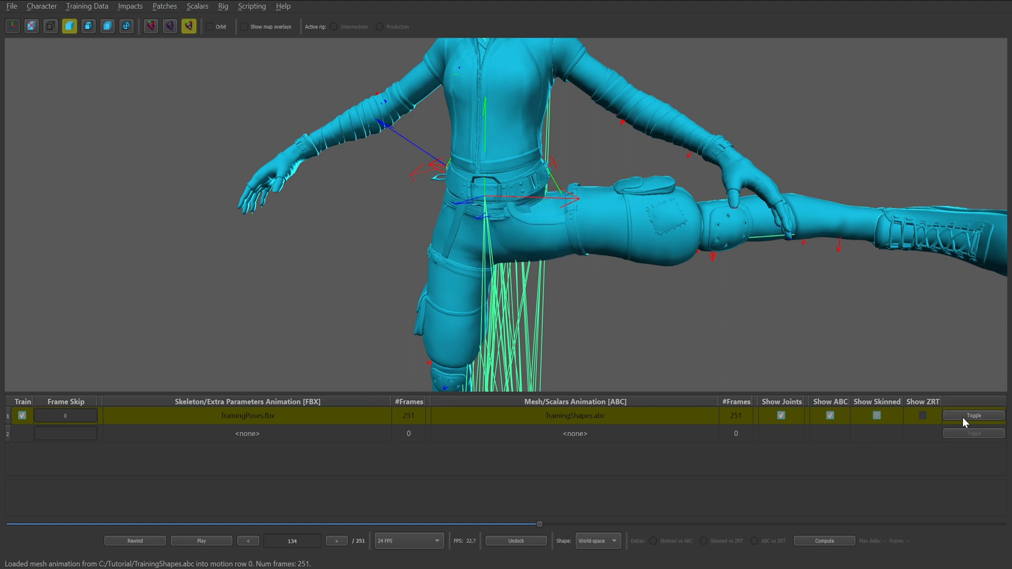
{"action": "left_click", "coordinate": [963, 416]}
{"action": "left_click", "coordinate": [962, 416]}
{"action": "left_click", "coordinate": [962, 416]}
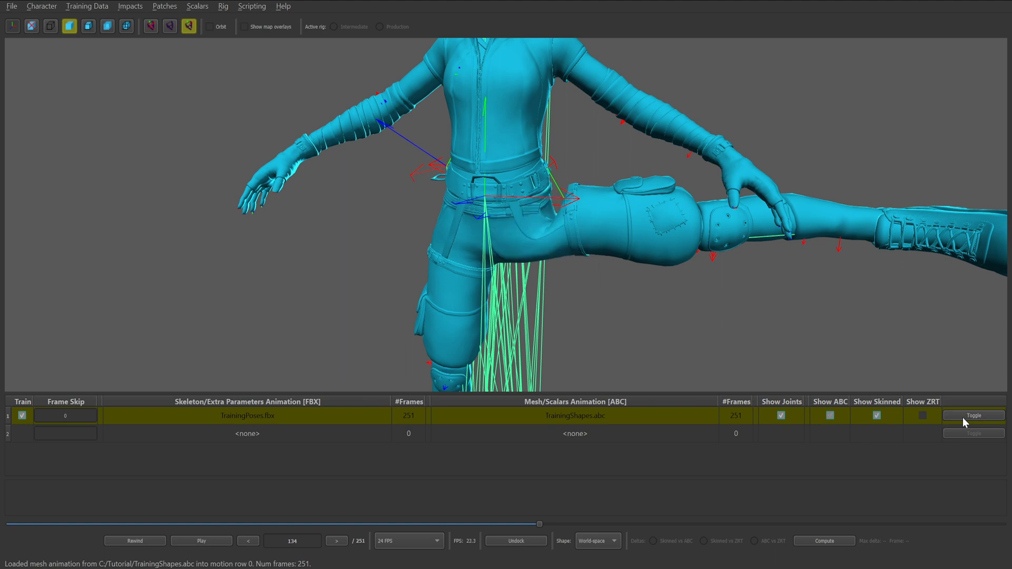
{"action": "left_click", "coordinate": [963, 416]}
{"action": "left_click", "coordinate": [962, 416]}
{"action": "left_click", "coordinate": [963, 416]}
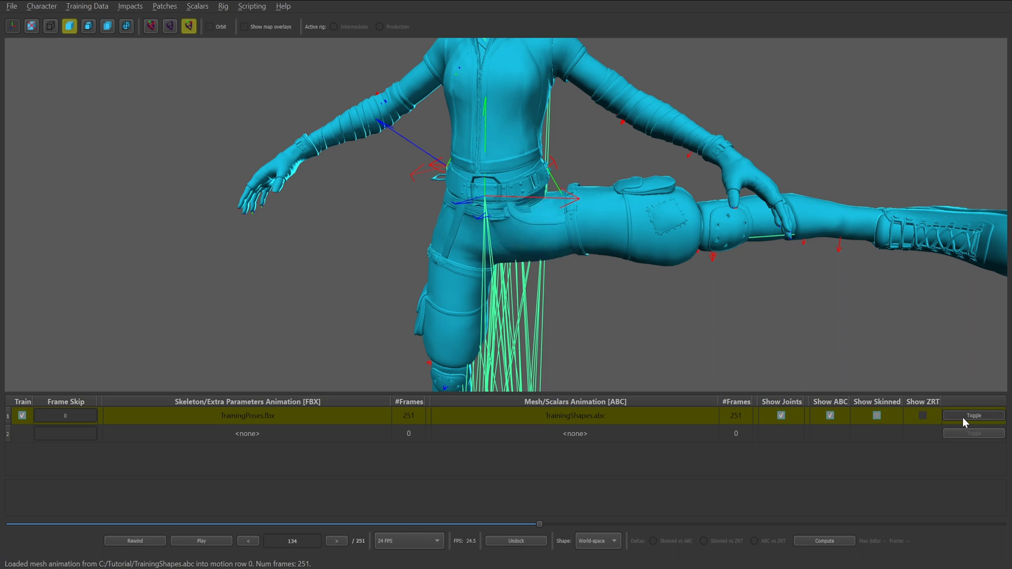
{"action": "scroll", "coordinate": [618, 284], "scroll_direction": "down", "scroll_amount": 10}
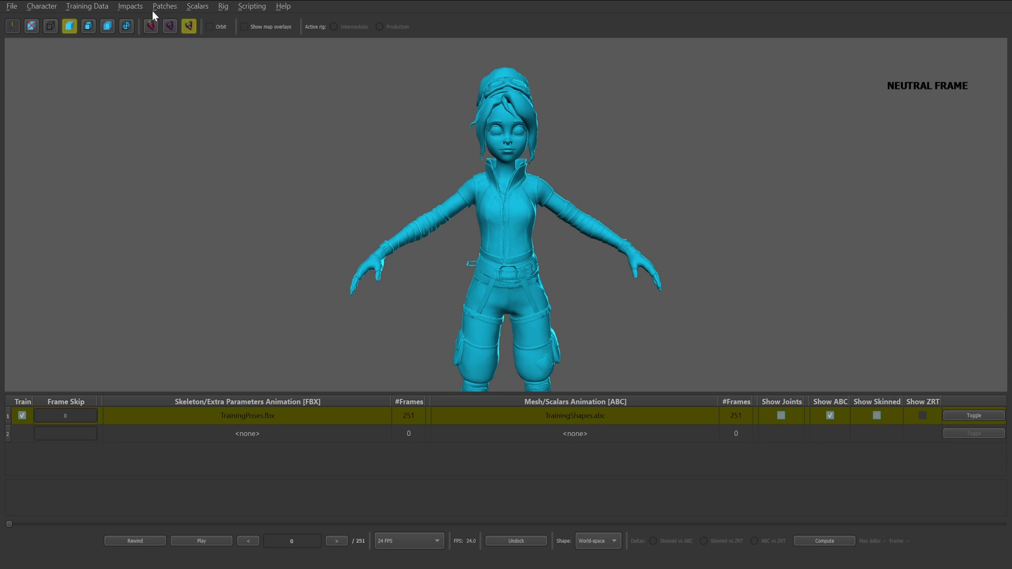
{"action": "left_click", "coordinate": [139, 5]}
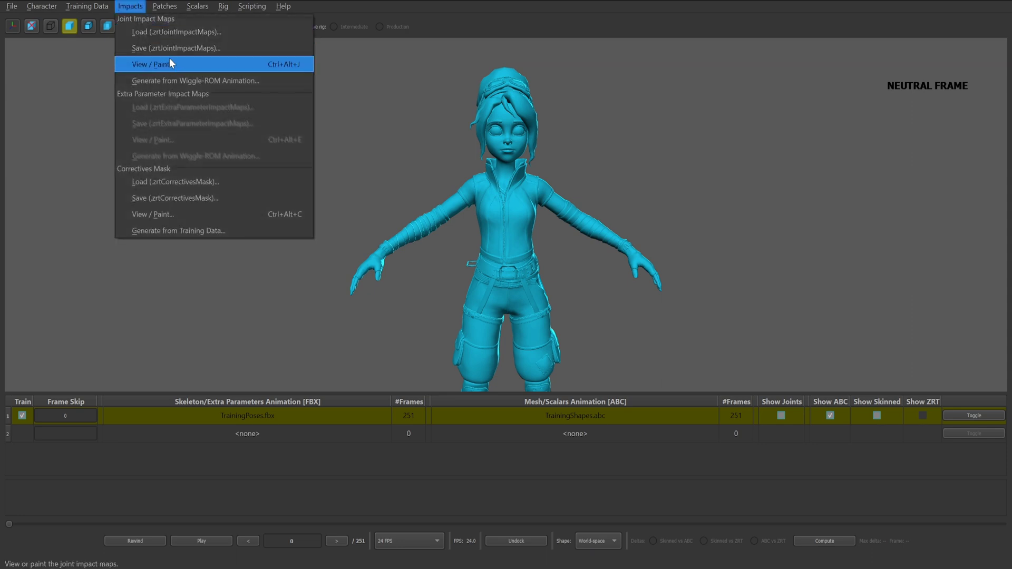
{"action": "left_click", "coordinate": [175, 80]}
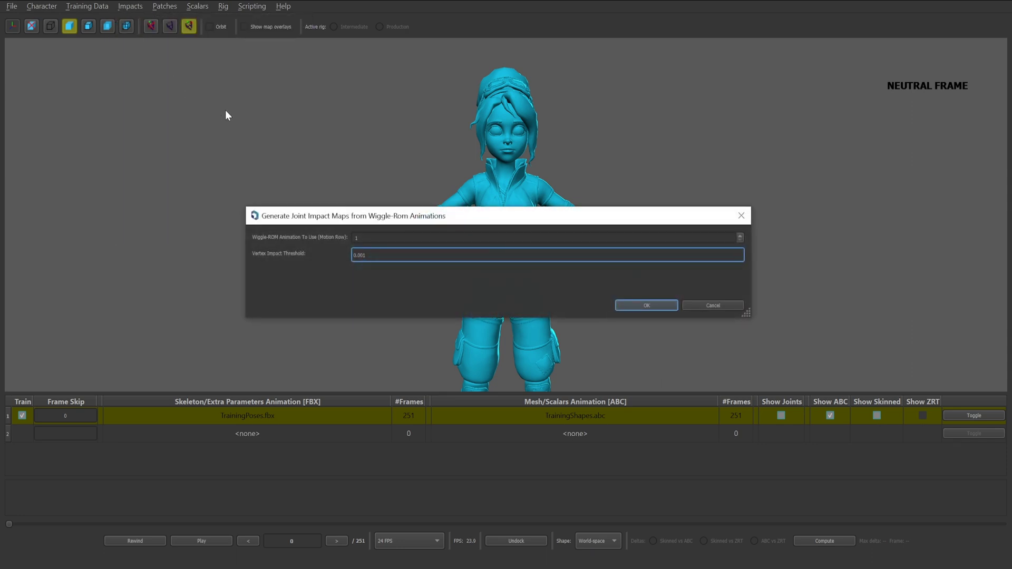
{"action": "left_click", "coordinate": [641, 306]}
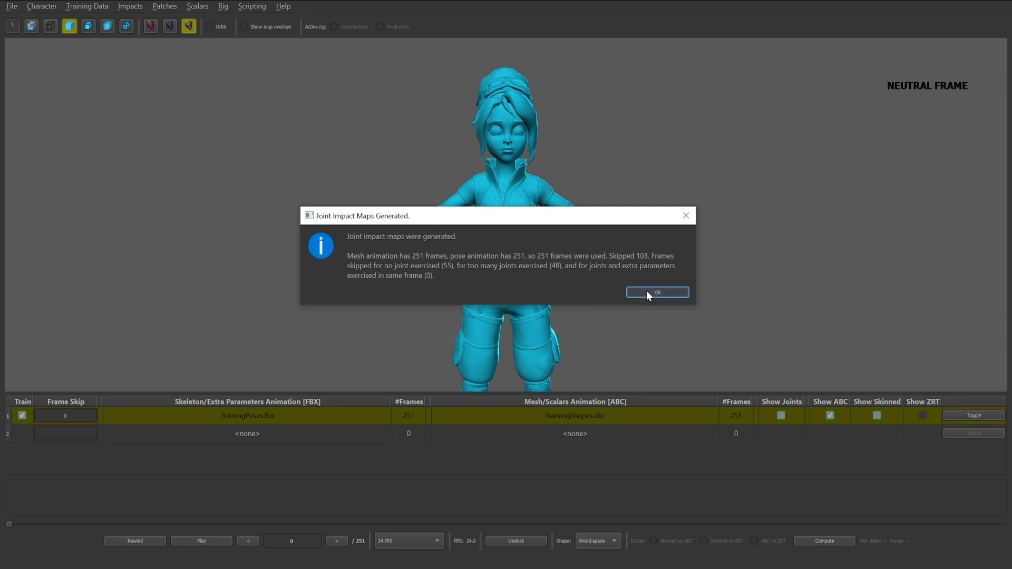
{"action": "left_click", "coordinate": [648, 293]}
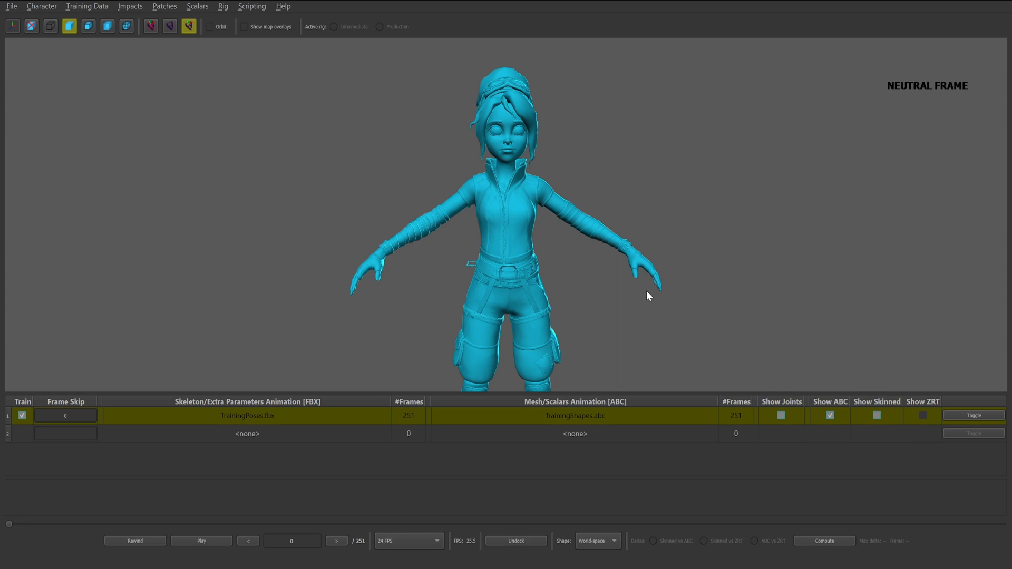
Set up Generate from Vertex Positions and Impact Maps with vertex weight 0, impact weight 1
{"action": "left_click", "coordinate": [168, 6]}
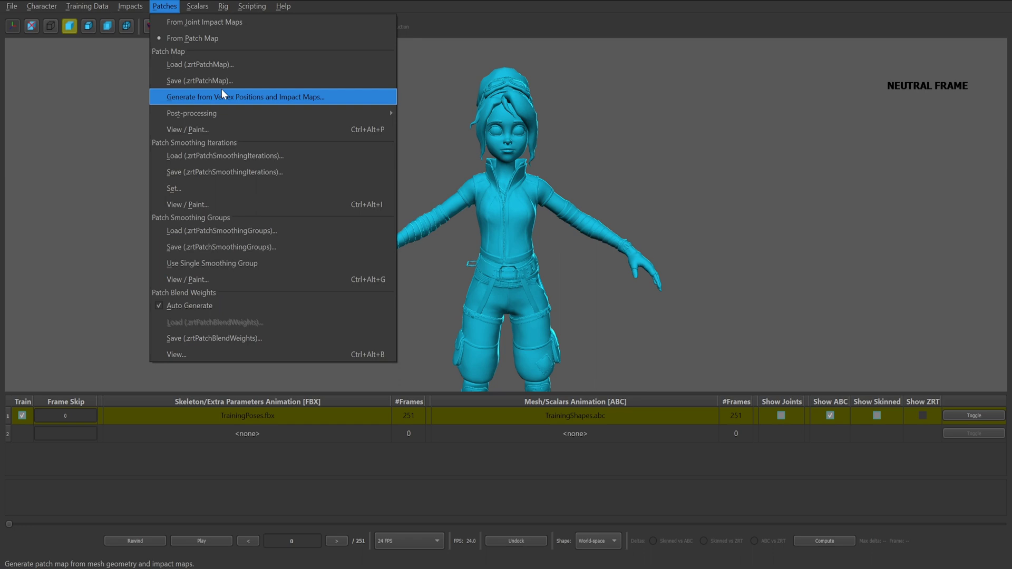
{"action": "left_click", "coordinate": [222, 95]}
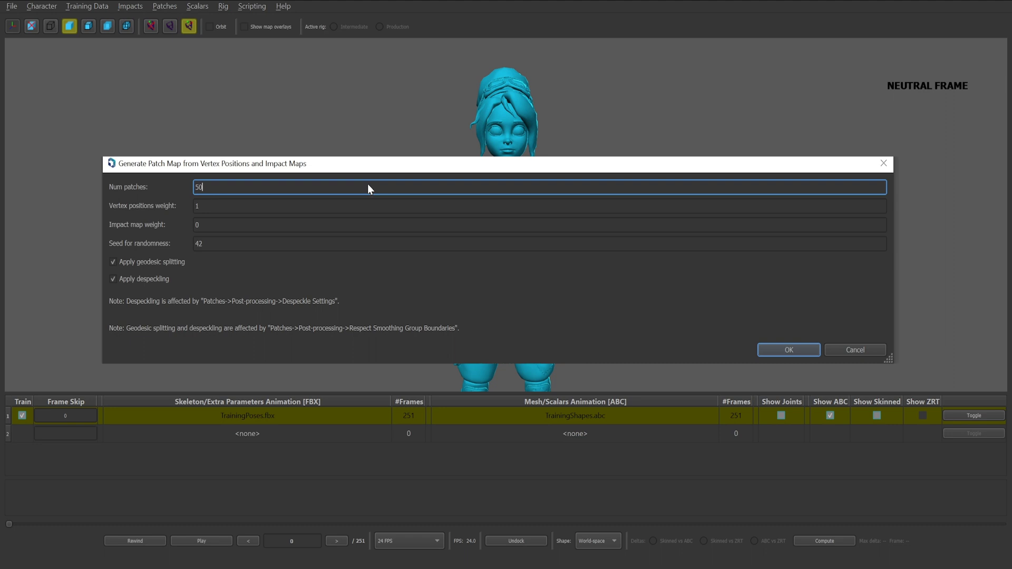
{"action": "left_click", "coordinate": [382, 205]}
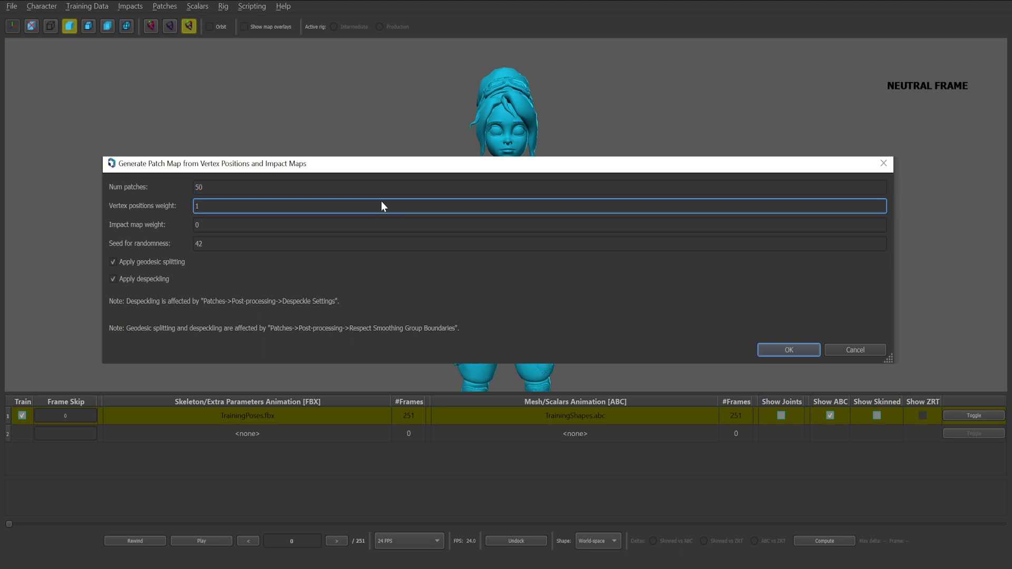
{"action": "key", "text": "BackSpace"}
{"action": "type", "text": "0"}
{"action": "left_click", "coordinate": [405, 223]}
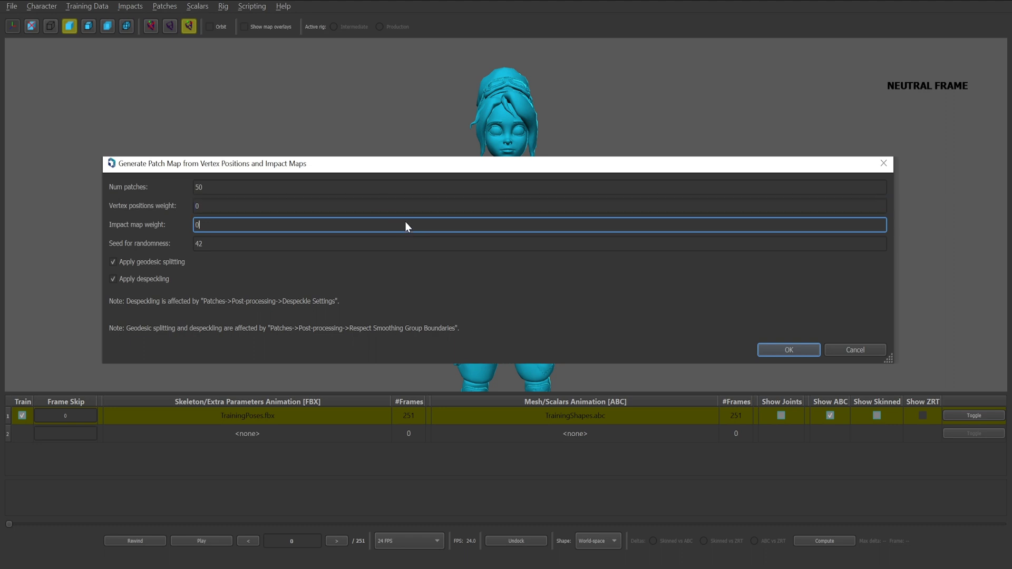
{"action": "key", "text": "BackSpace"}
{"action": "type", "text": "1"}
Generate the 107-patch map, then switch the map viewer to Joint Impact Maps
{"action": "left_click", "coordinate": [797, 350]}
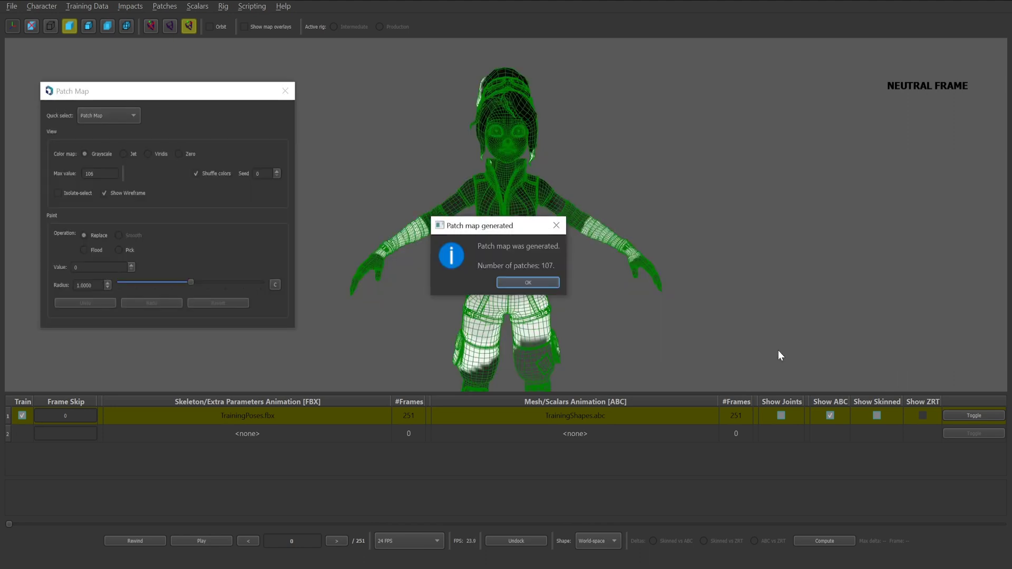
{"action": "left_click", "coordinate": [534, 282]}
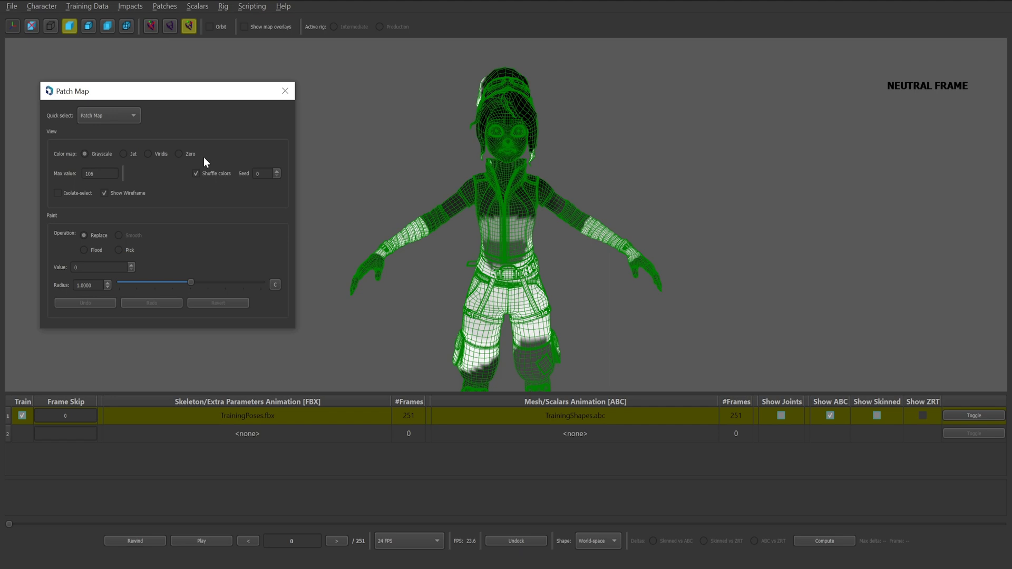
{"action": "left_click", "coordinate": [135, 119]}
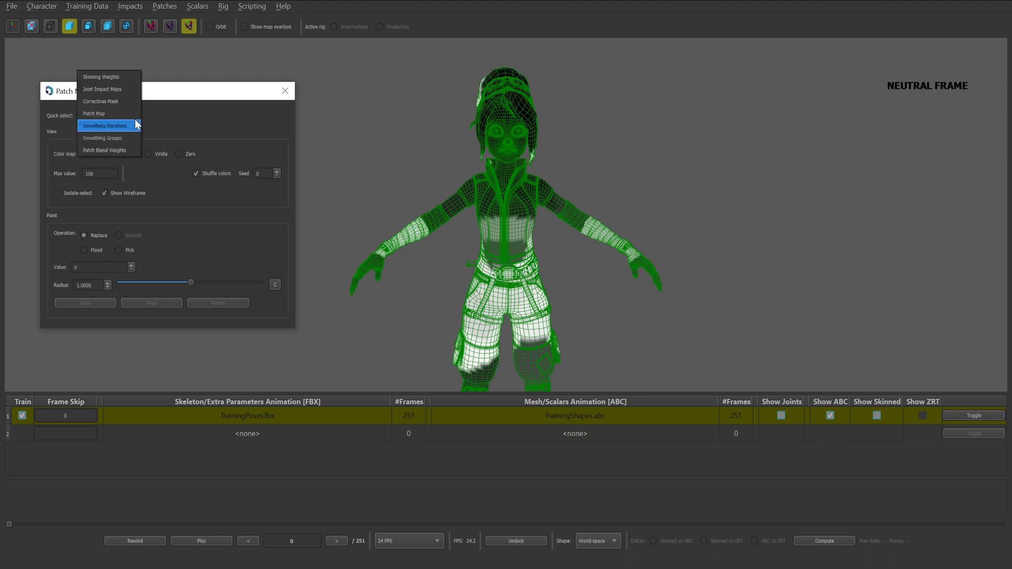
{"action": "left_click", "coordinate": [116, 89]}
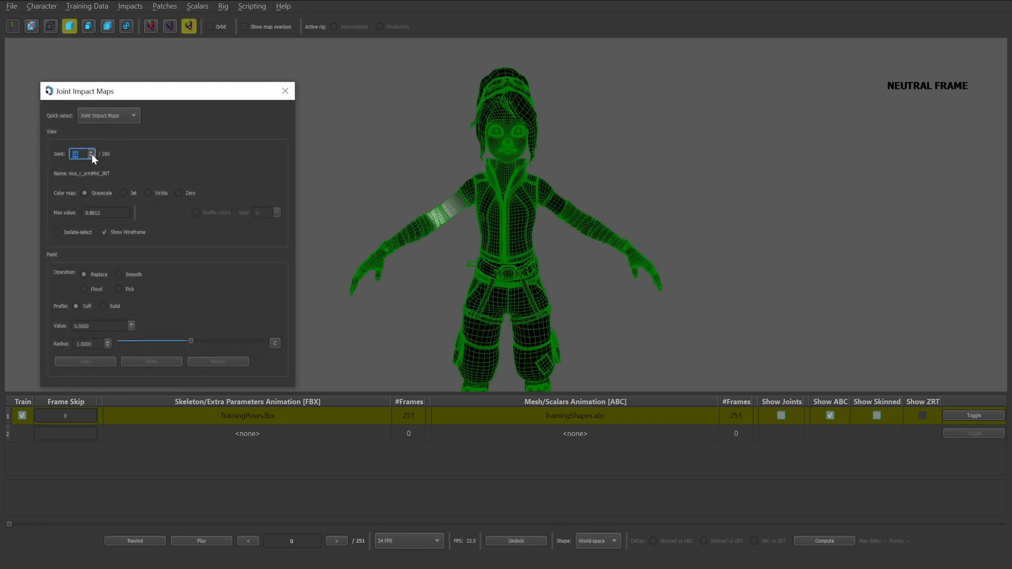
Step down the right arm joints to the right hand root's map, then close the viewer
{"action": "left_click", "coordinate": [92, 155]}
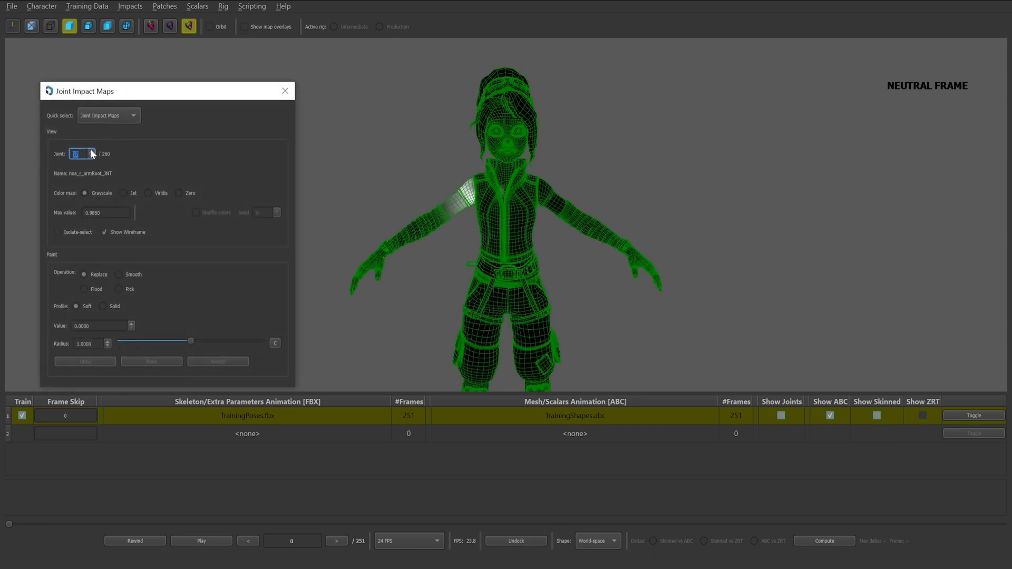
{"action": "left_click", "coordinate": [90, 151]}
{"action": "left_click", "coordinate": [90, 151]}
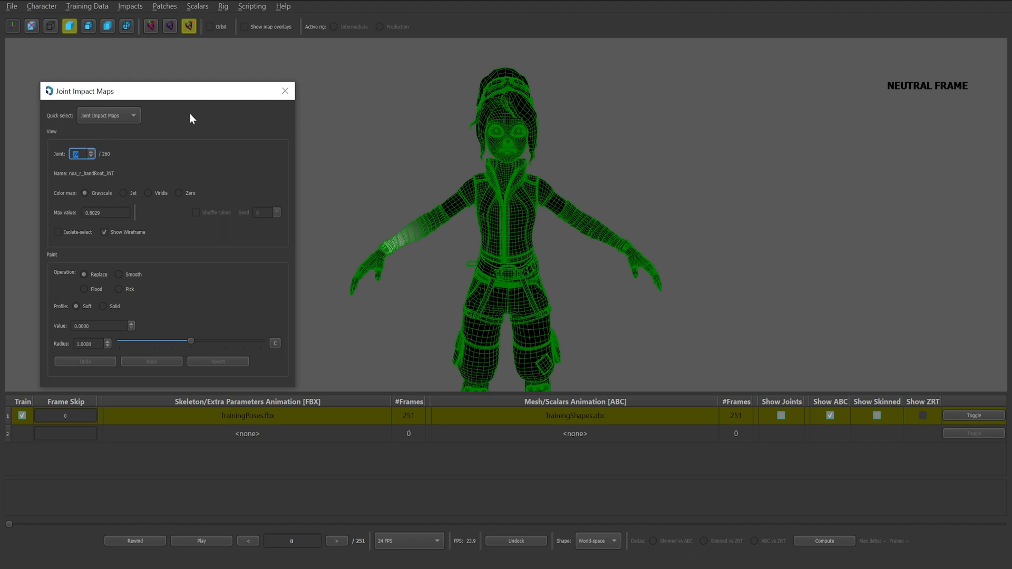
{"action": "left_click", "coordinate": [285, 91]}
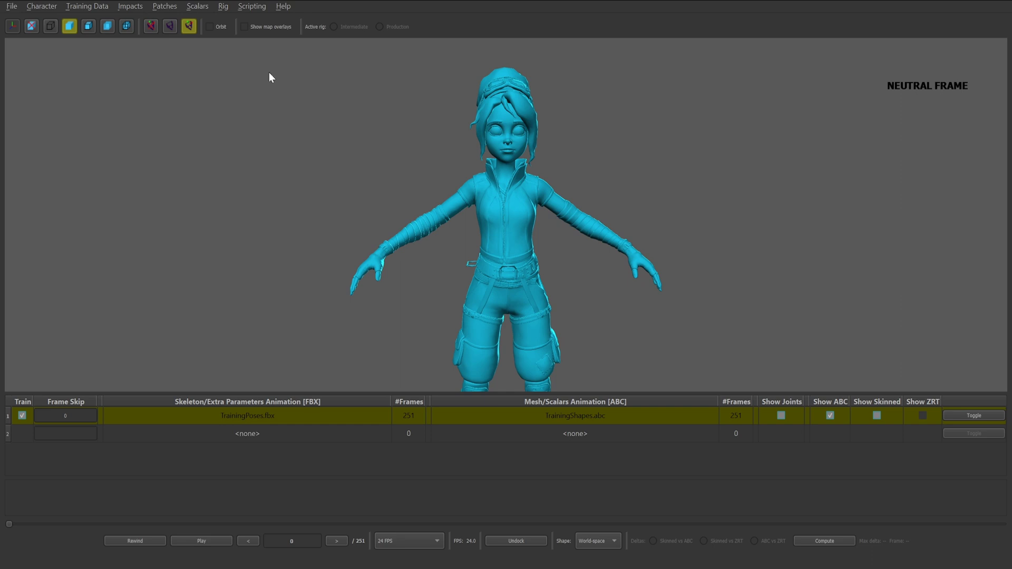
Load the 260 joint impact maps from data.zrtJointImpactMaps and confirm the message
{"action": "left_click", "coordinate": [131, 6]}
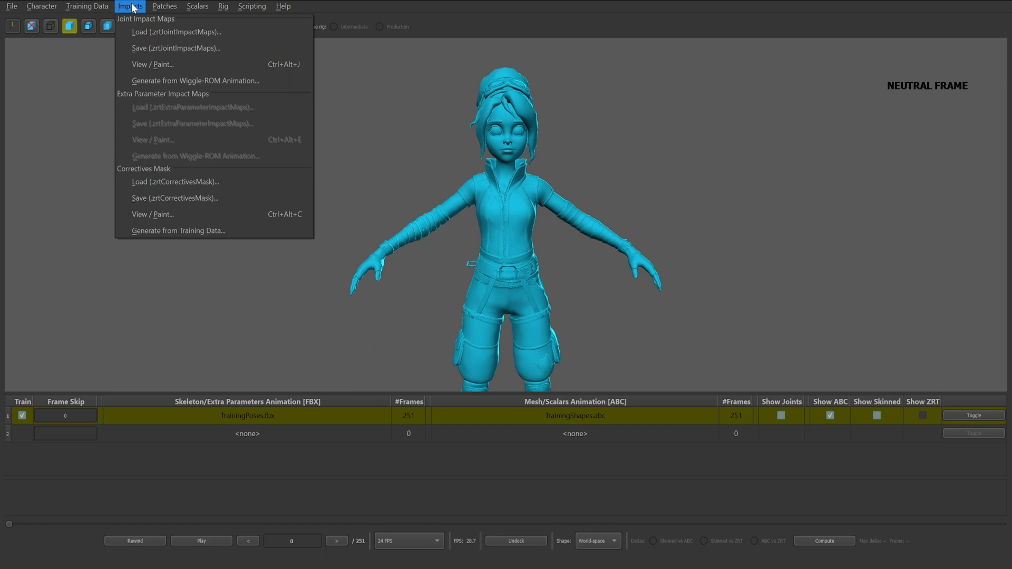
{"action": "left_click", "coordinate": [157, 33]}
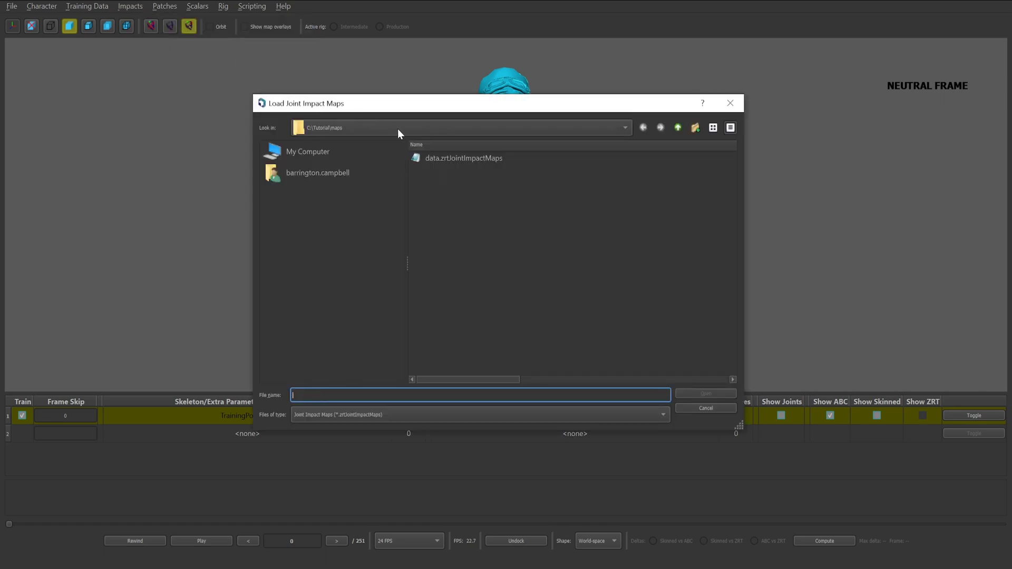
{"action": "left_click", "coordinate": [481, 157]}
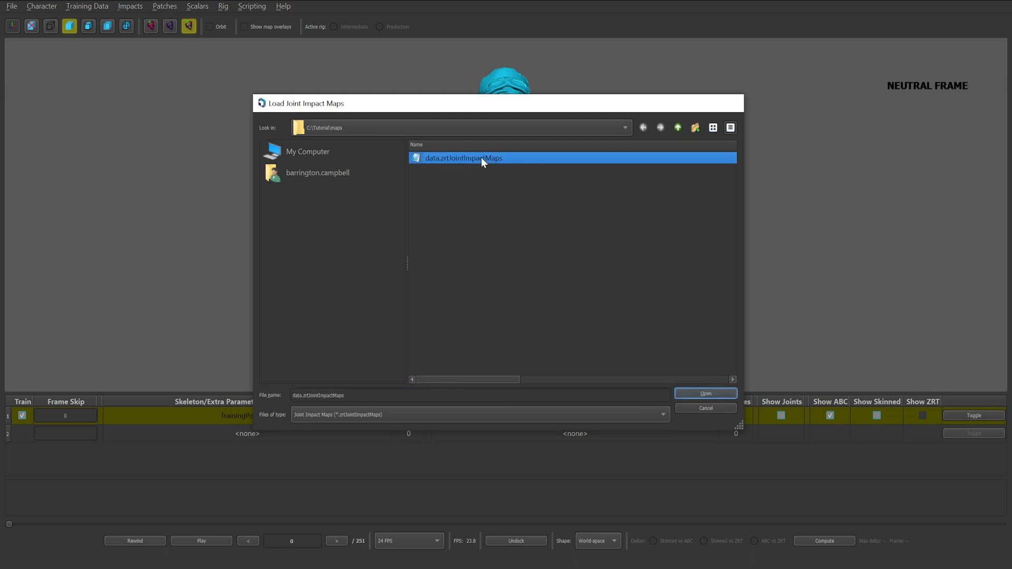
{"action": "double_click", "coordinate": [481, 157]}
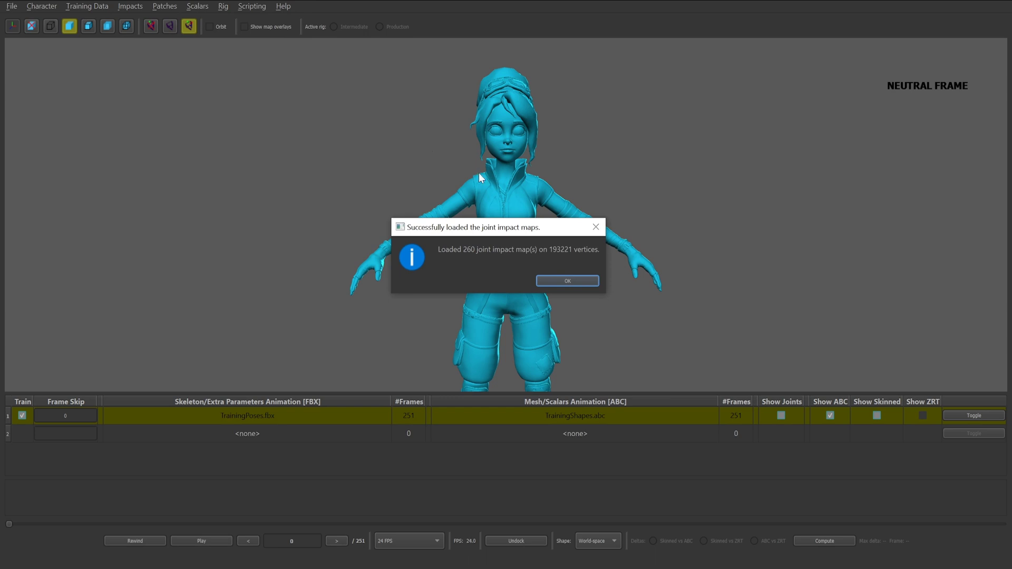
{"action": "left_click", "coordinate": [568, 280]}
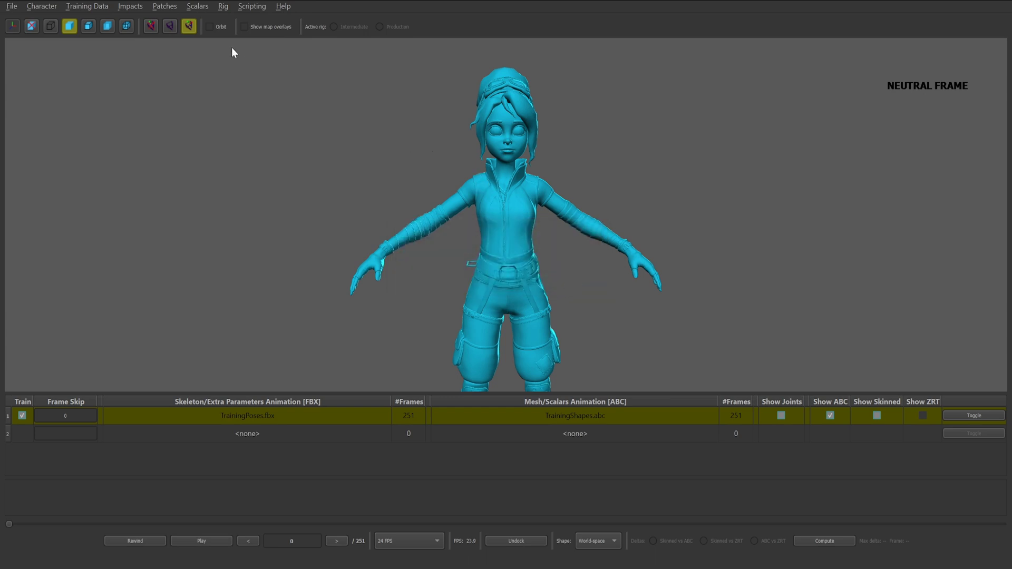
{"action": "left_click", "coordinate": [177, 8]}
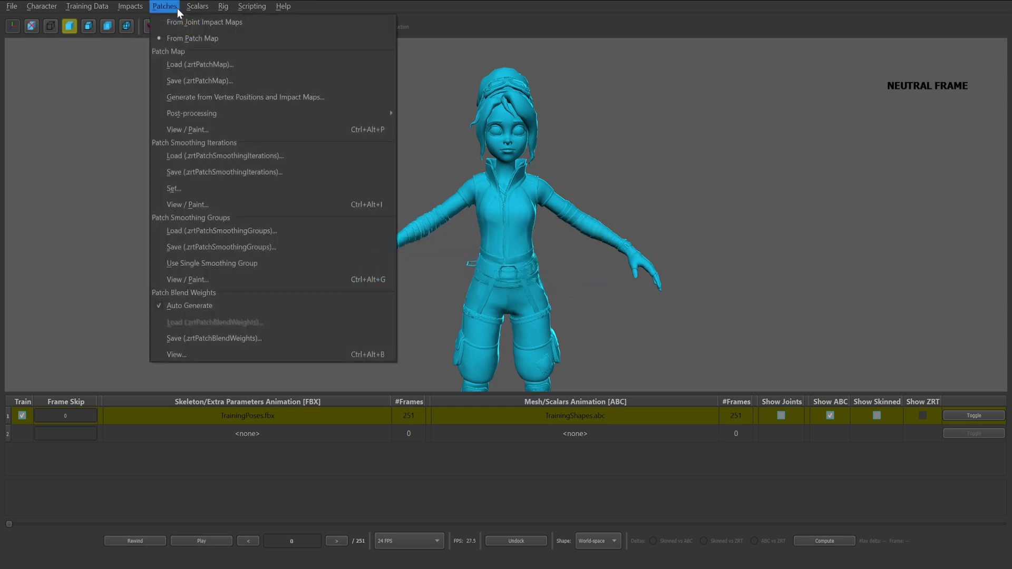
Load the 34-patch map from data.zrtPatchMap and confirm the success message
{"action": "left_click", "coordinate": [215, 65]}
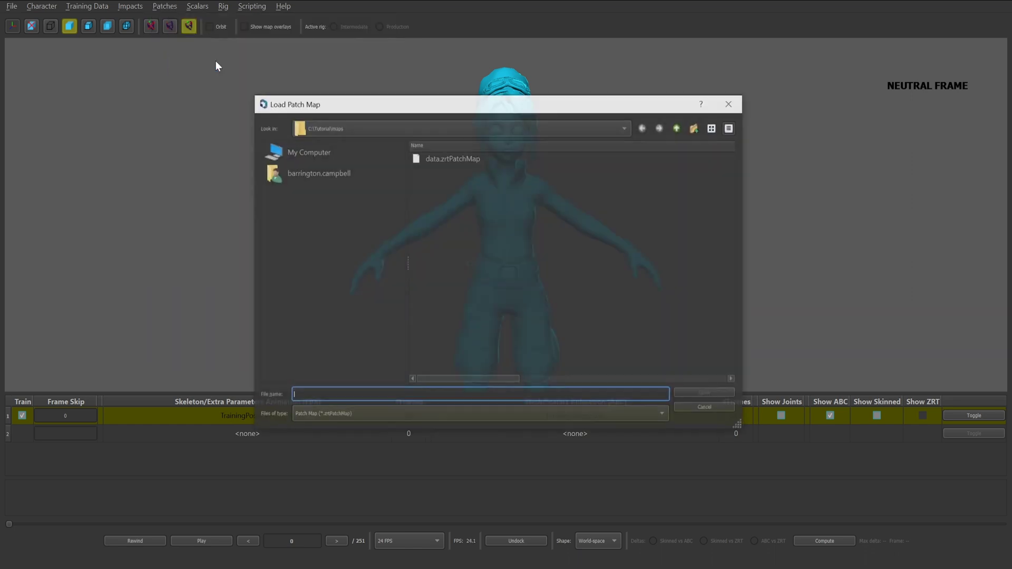
{"action": "double_click", "coordinate": [454, 159]}
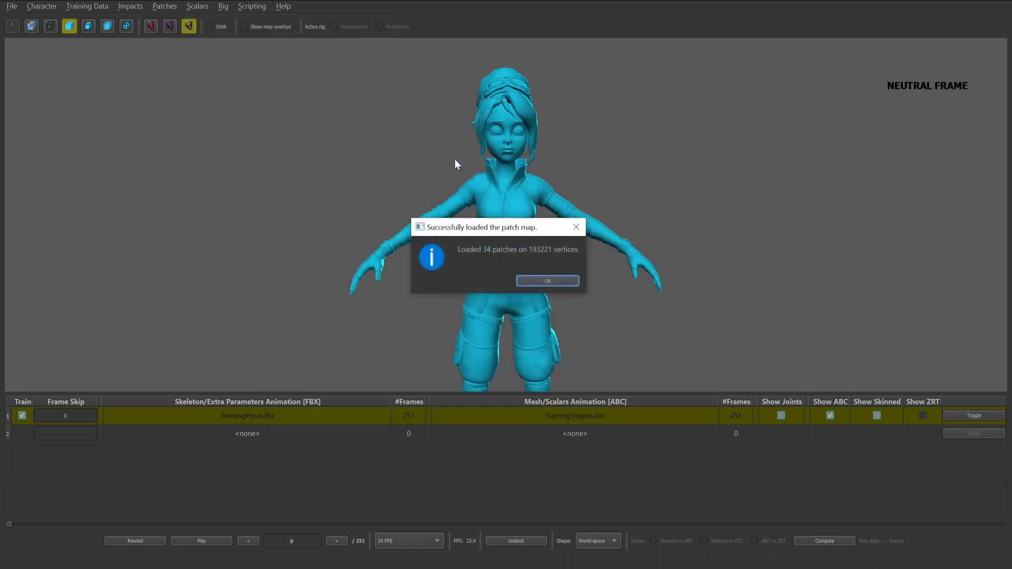
{"action": "left_click", "coordinate": [556, 278]}
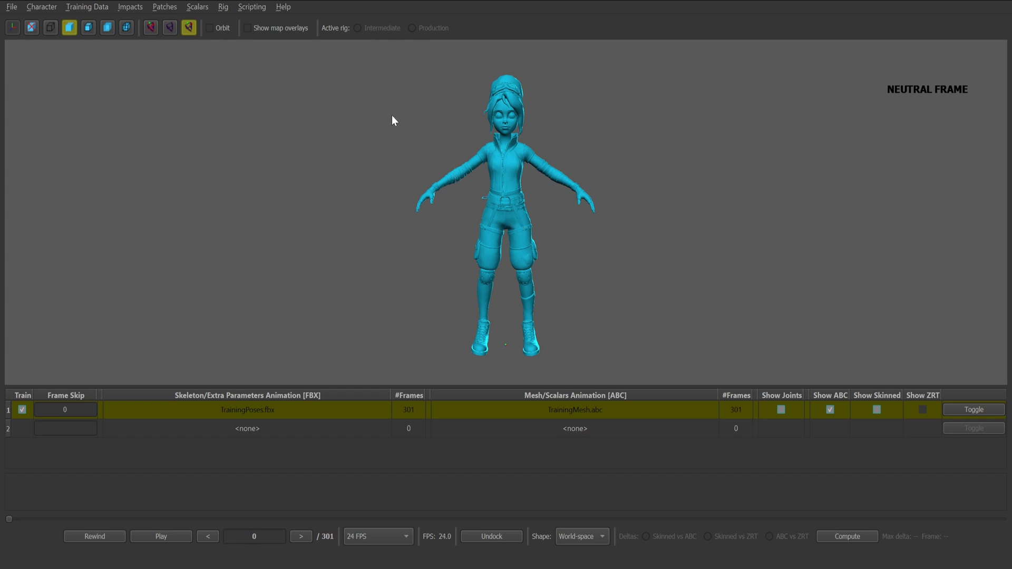
Train the rig on all 301 frames with default tolerances and wait for completion
{"action": "left_click", "coordinate": [223, 7]}
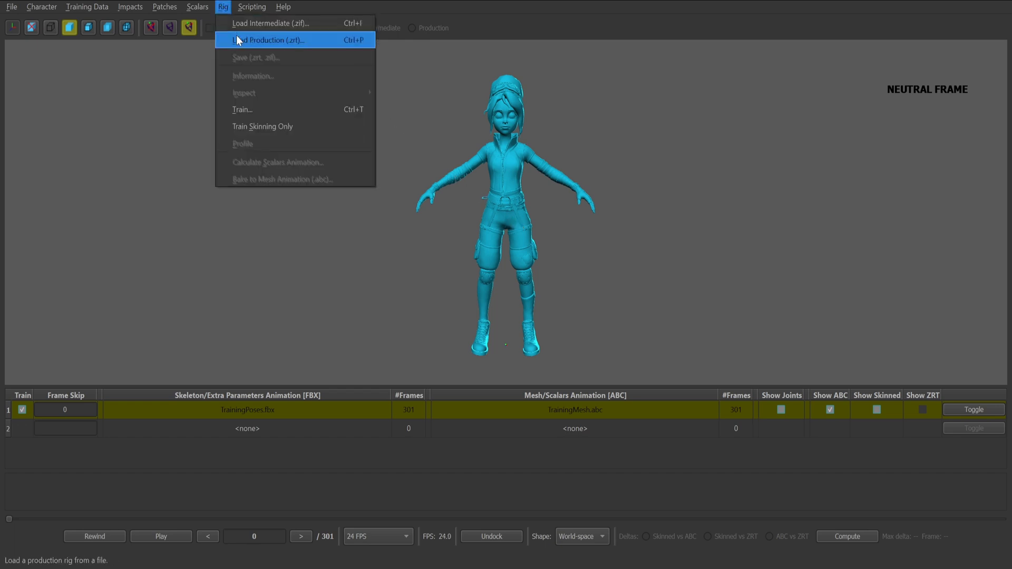
{"action": "left_click", "coordinate": [261, 109]}
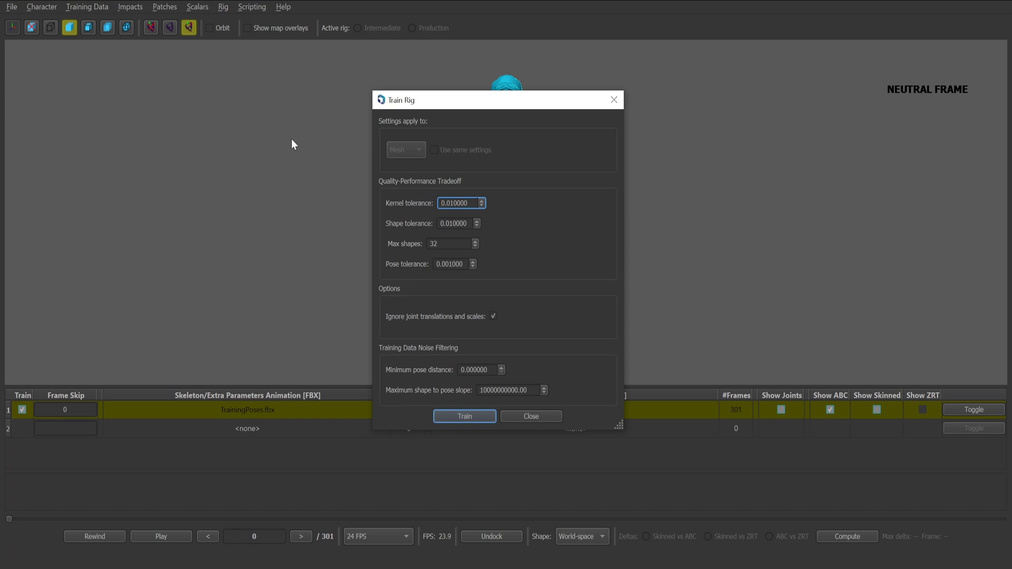
{"action": "left_click", "coordinate": [473, 416]}
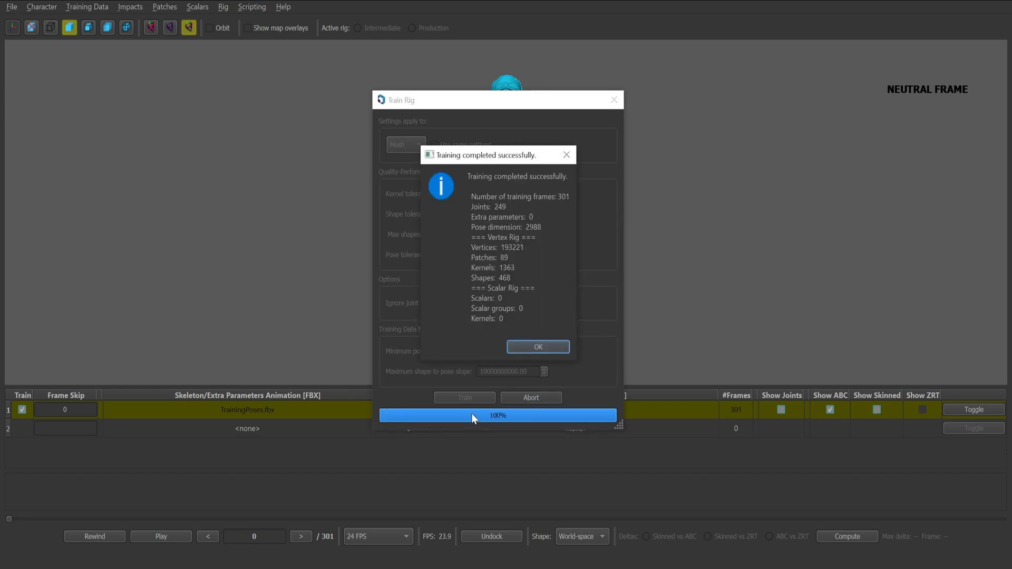
Save the trained rig as TrainedNoa (.zrt production runtime) in C:\Tutorial
{"action": "left_click", "coordinate": [525, 345]}
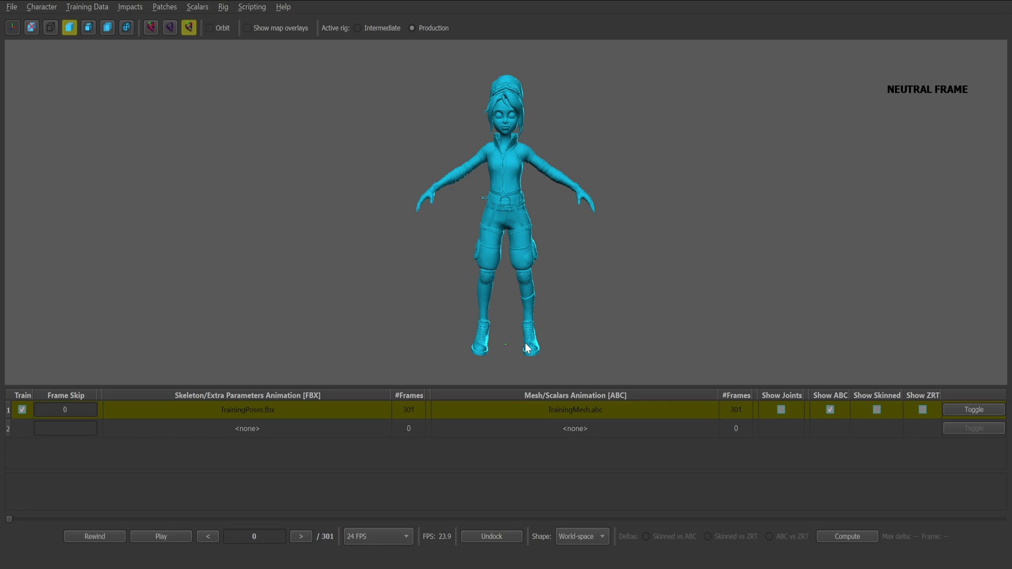
{"action": "left_click", "coordinate": [222, 7]}
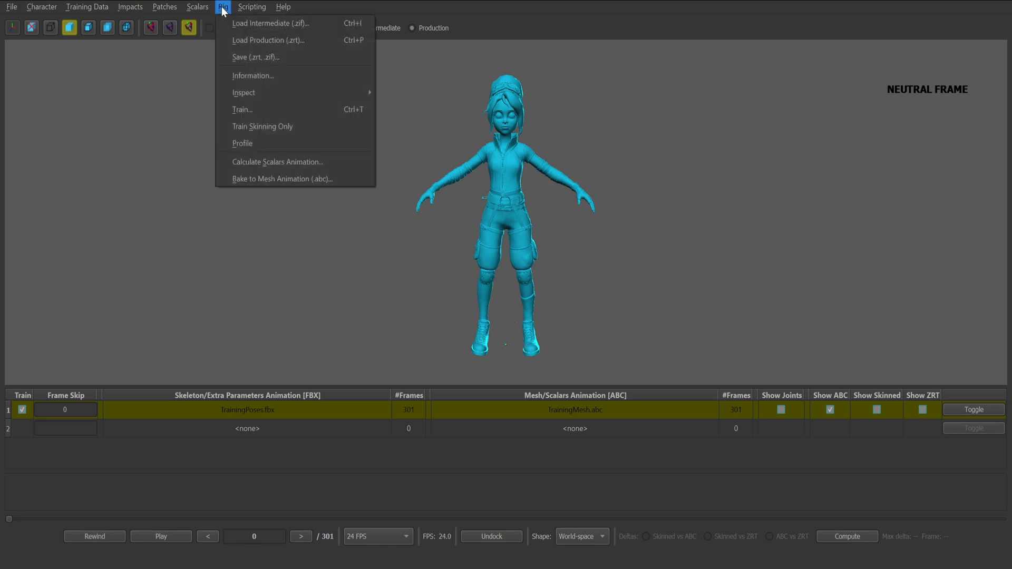
{"action": "left_click", "coordinate": [261, 56]}
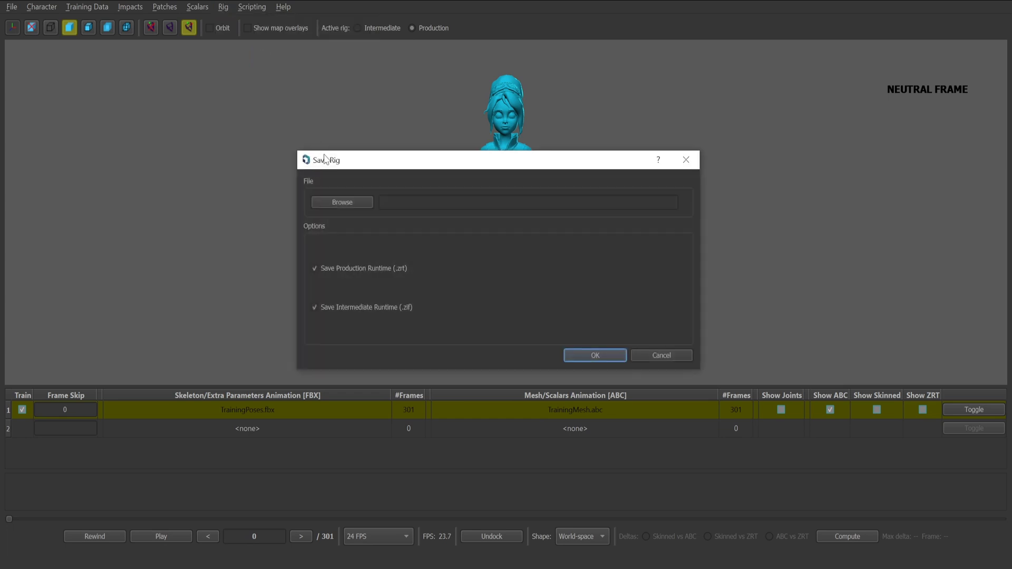
{"action": "left_click", "coordinate": [363, 206]}
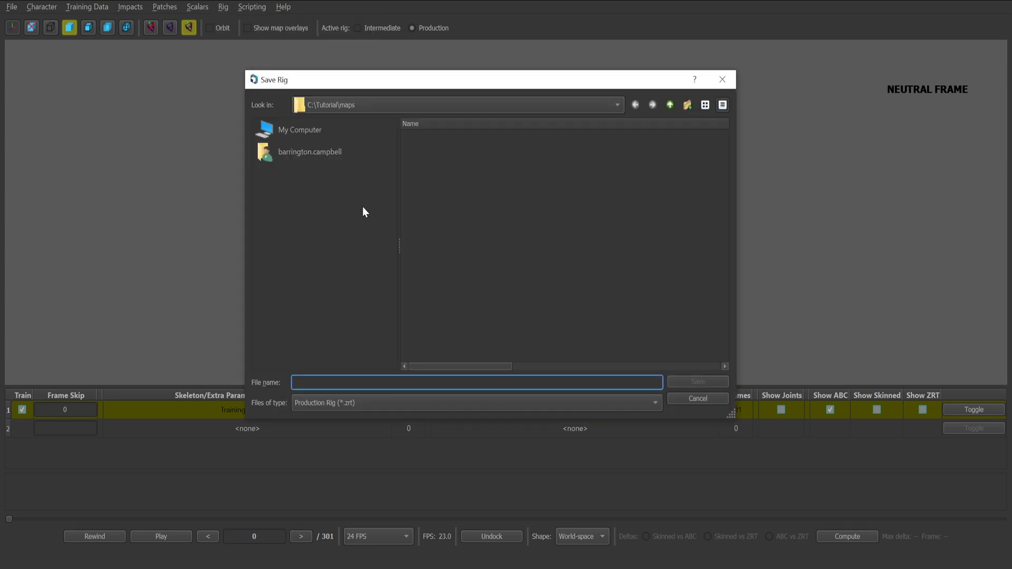
{"action": "left_click", "coordinate": [670, 105]}
{"action": "type", "text": "TrainedNoa"}
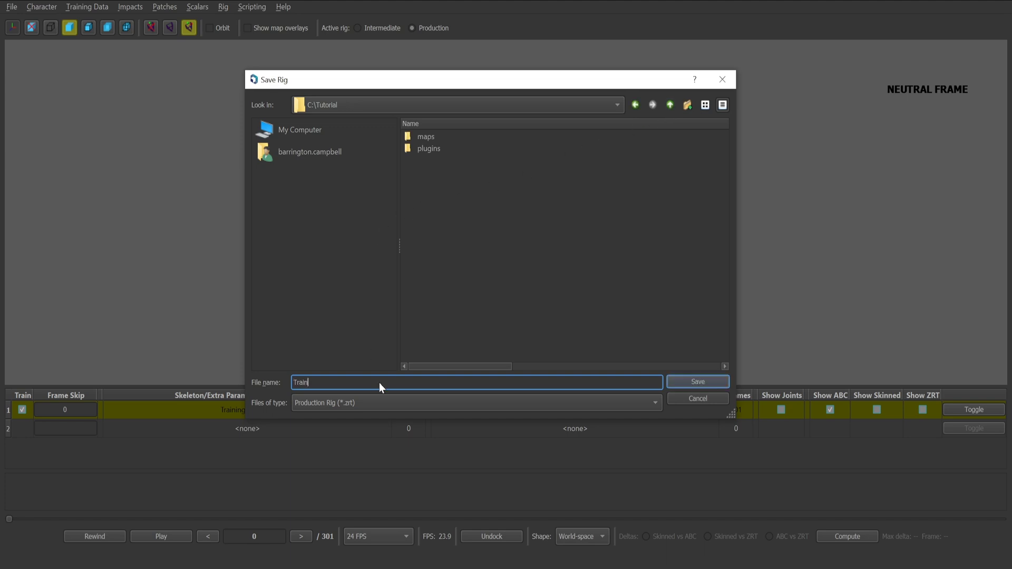
{"action": "left_click", "coordinate": [697, 383]}
{"action": "left_click", "coordinate": [600, 353]}
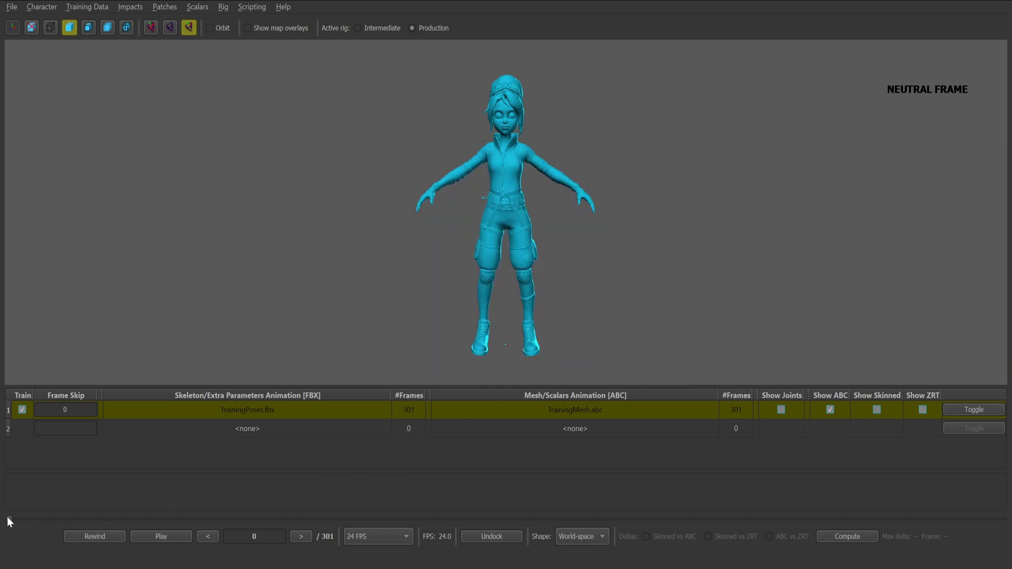
Scrub to frame 134 with the leg raised and cycle between ZRT, skinned and ZRT mesh displays
{"action": "left_click_drag", "start_coordinate": [8, 518], "coordinate": [450, 519]}
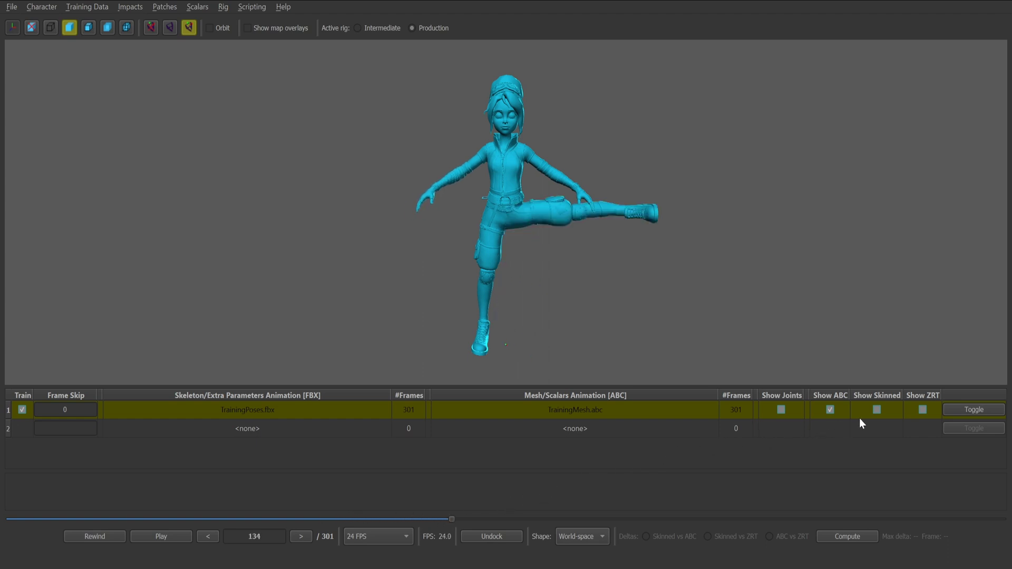
{"action": "left_click", "coordinate": [960, 411]}
{"action": "left_click", "coordinate": [966, 408]}
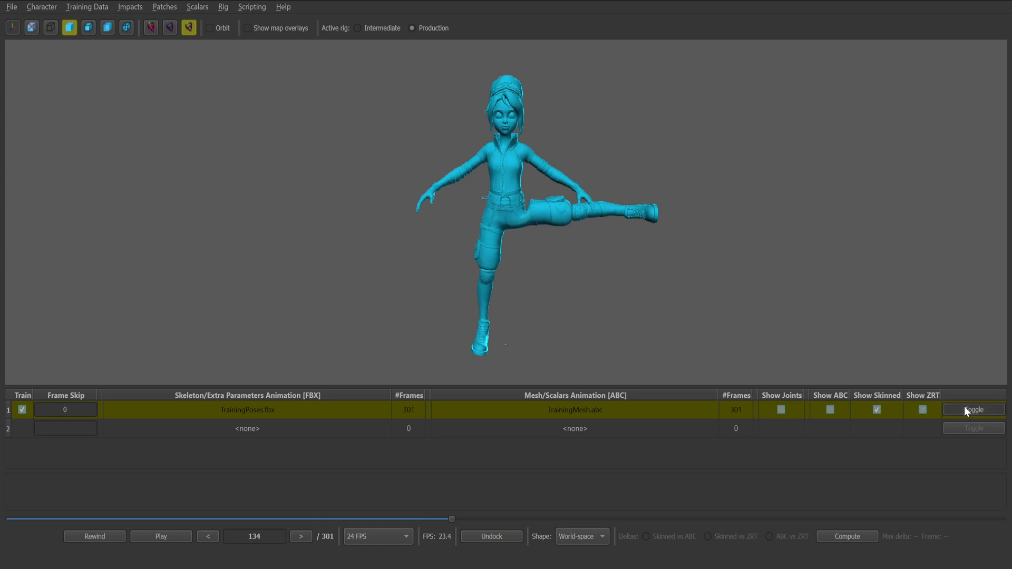
{"action": "left_click", "coordinate": [965, 407]}
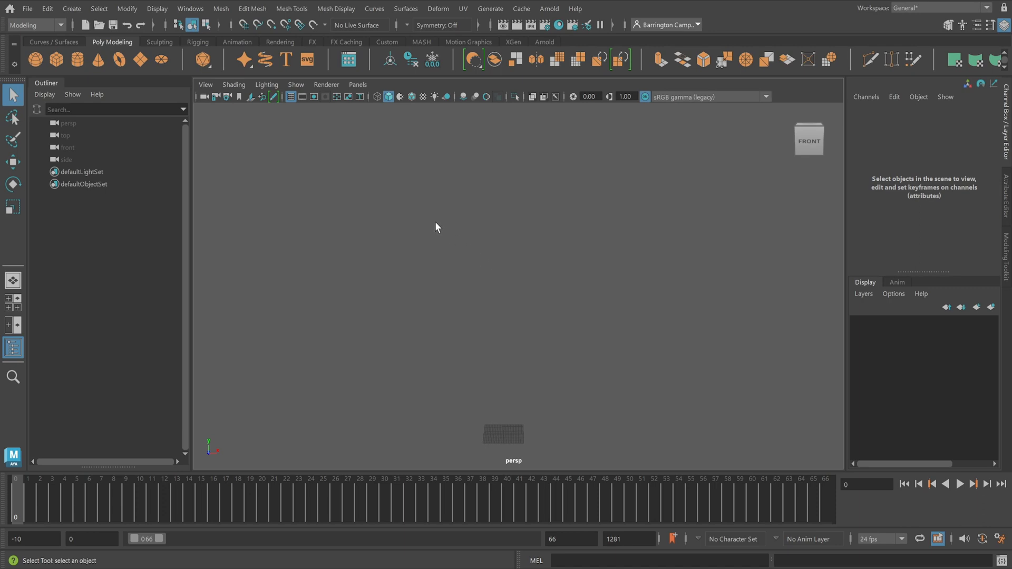
Load zrtMayaPlayer.mll from C:\Tutorial\plugins in the Plug-in Manager, allowing the untrusted plug-in
{"action": "left_click", "coordinate": [199, 9]}
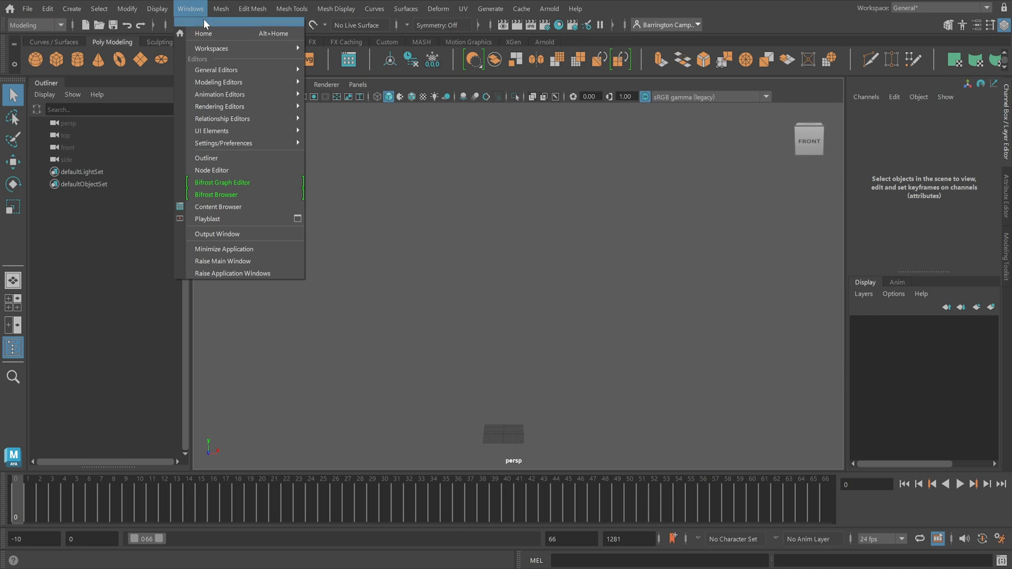
{"action": "mouse_move", "coordinate": [260, 143]}
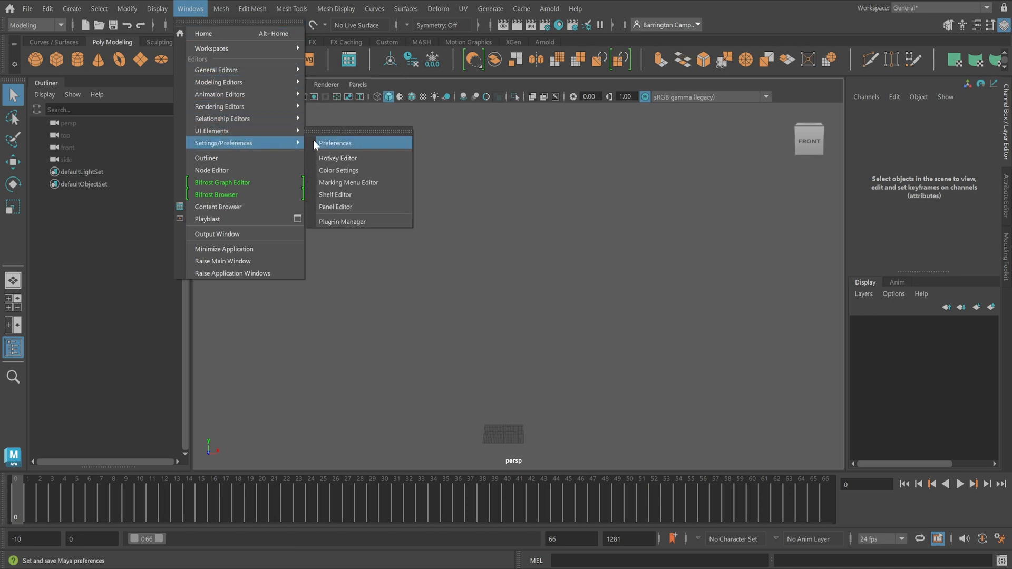
{"action": "left_click", "coordinate": [342, 221]}
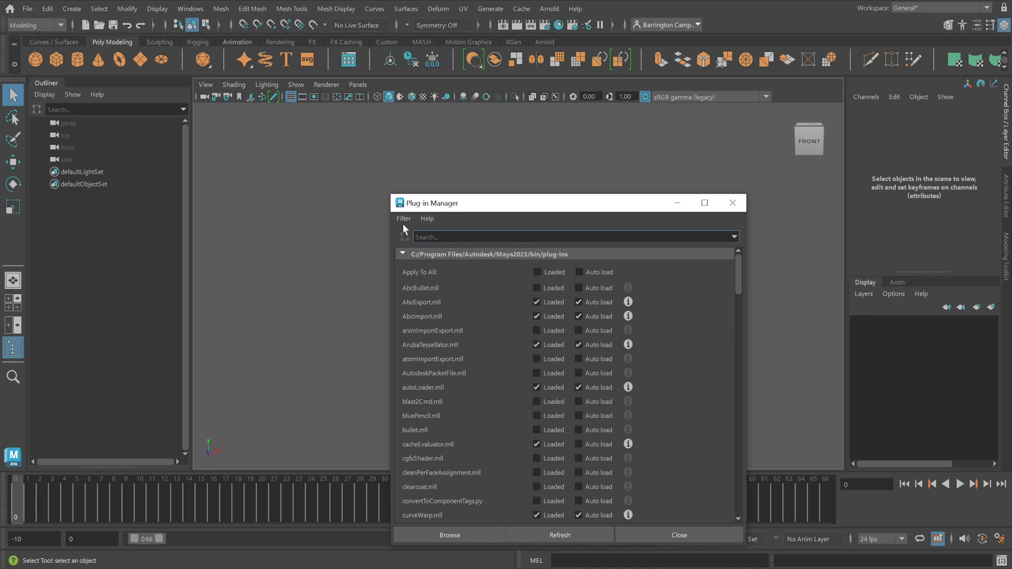
{"action": "left_click", "coordinate": [464, 535]}
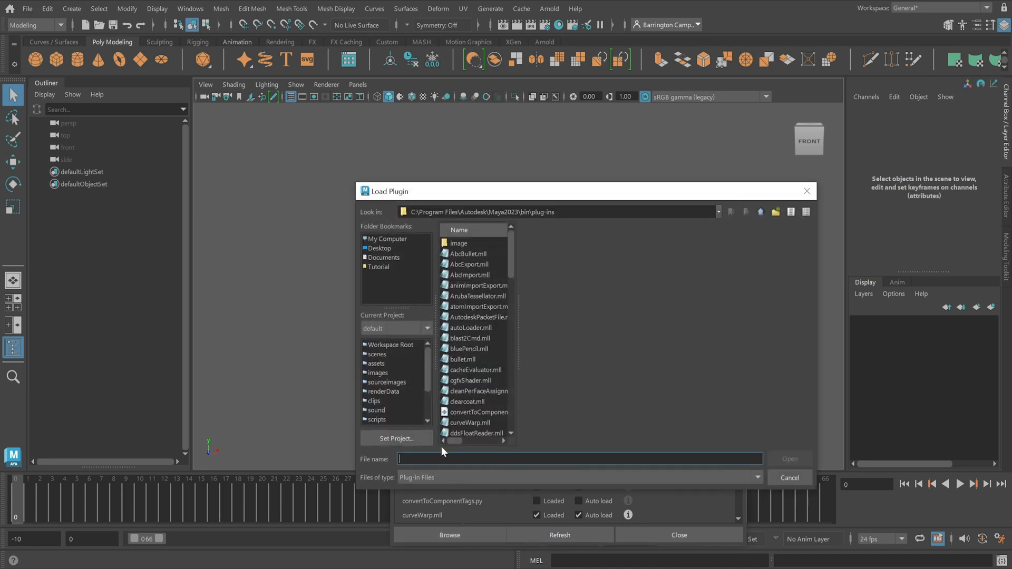
{"action": "left_click", "coordinate": [379, 267]}
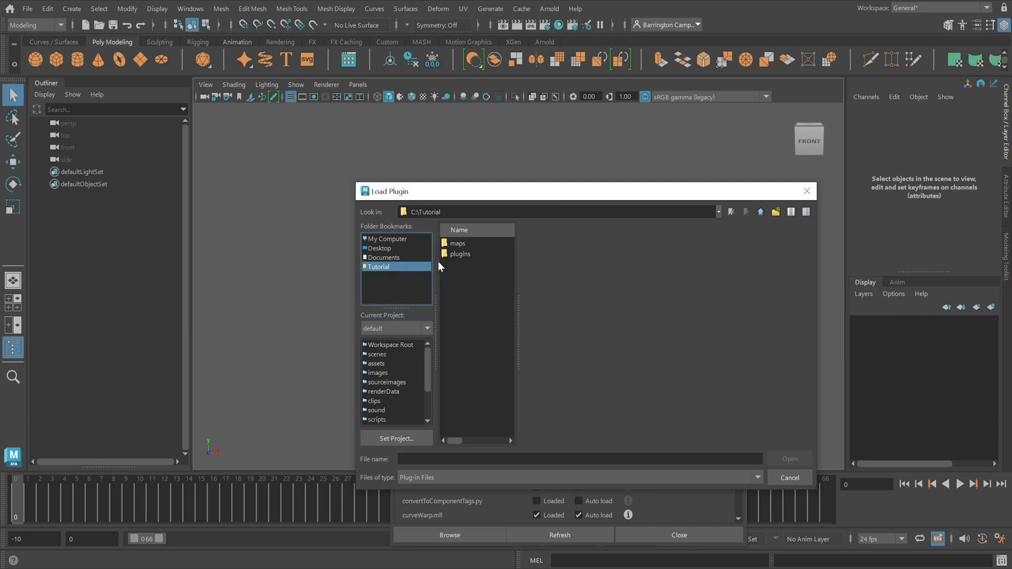
{"action": "double_click", "coordinate": [457, 255]}
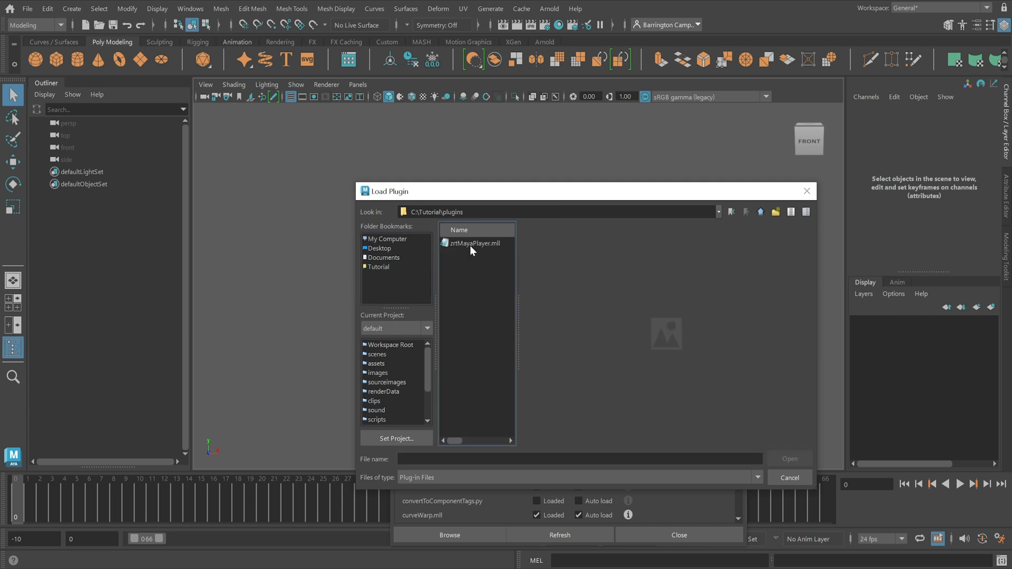
{"action": "double_click", "coordinate": [470, 244]}
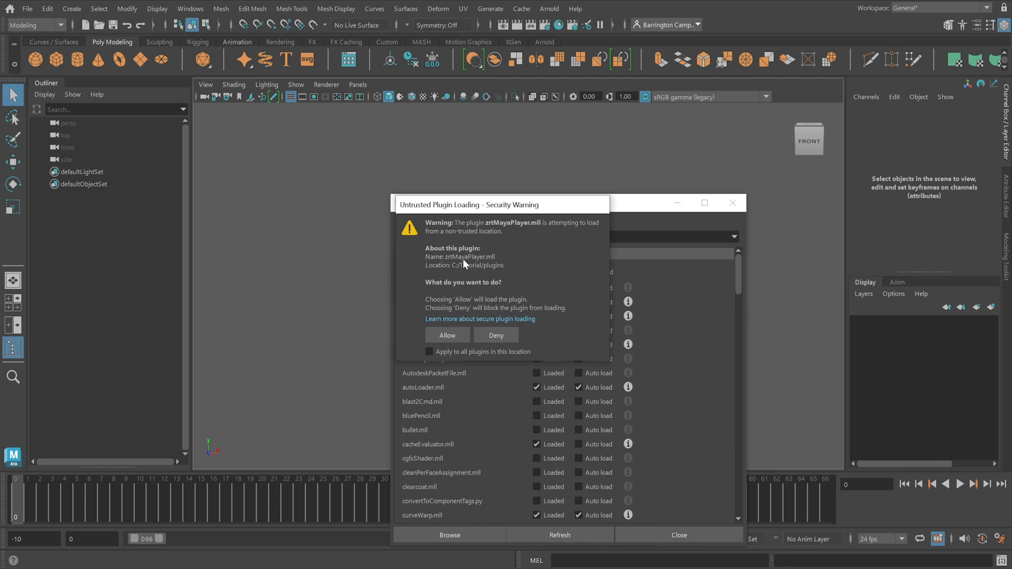
{"action": "left_click", "coordinate": [444, 335]}
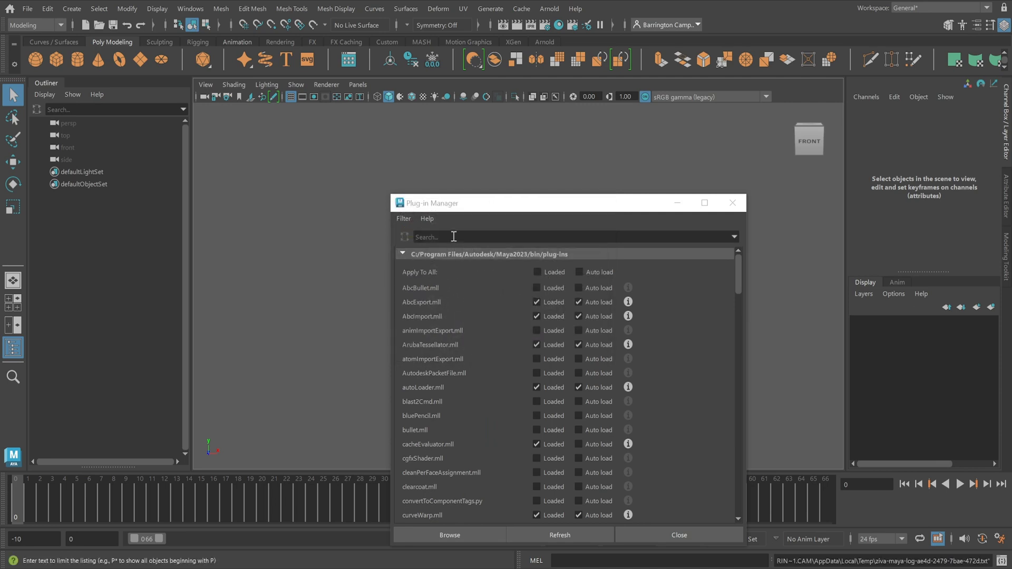
Filter the plug-in list by 'ZRT' to confirm it is loaded, then close the manager
{"action": "left_click", "coordinate": [453, 236]}
{"action": "type", "text": "ZRT"}
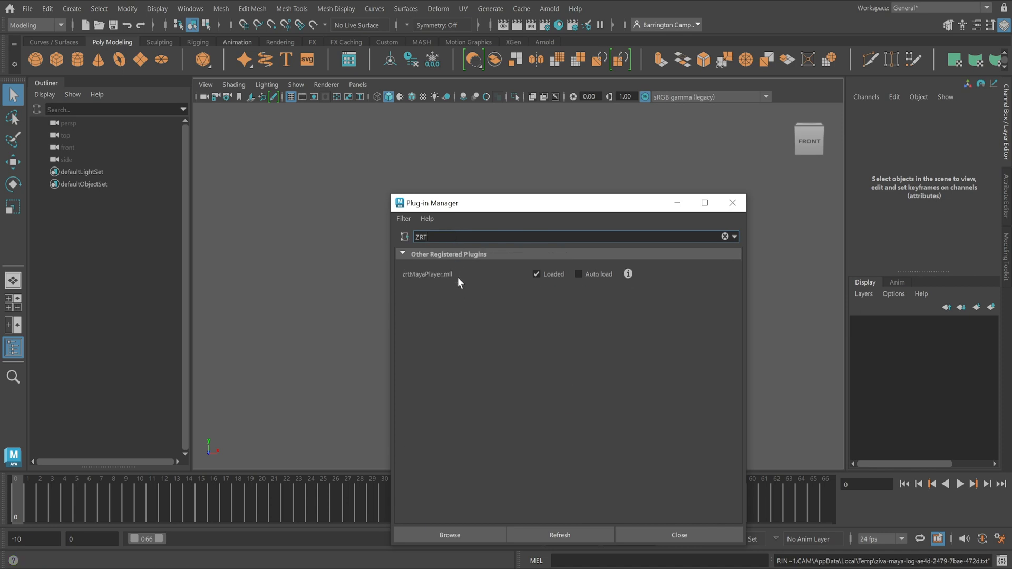
{"action": "left_click", "coordinate": [659, 536]}
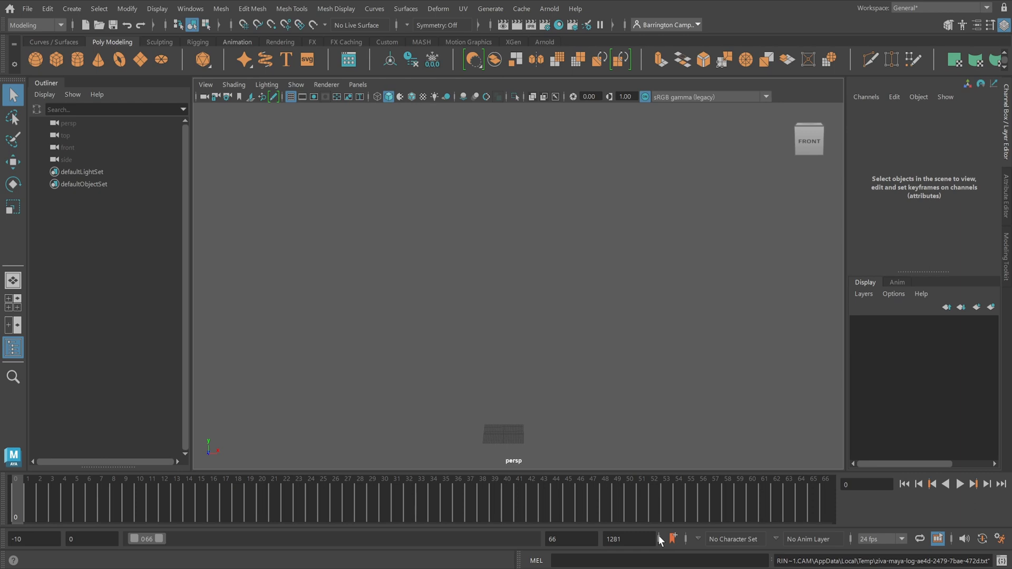
Open NeutralCharacter.fbx and select noa_root_JNT together with noa_geo in the Outliner
{"action": "left_click", "coordinate": [27, 9]}
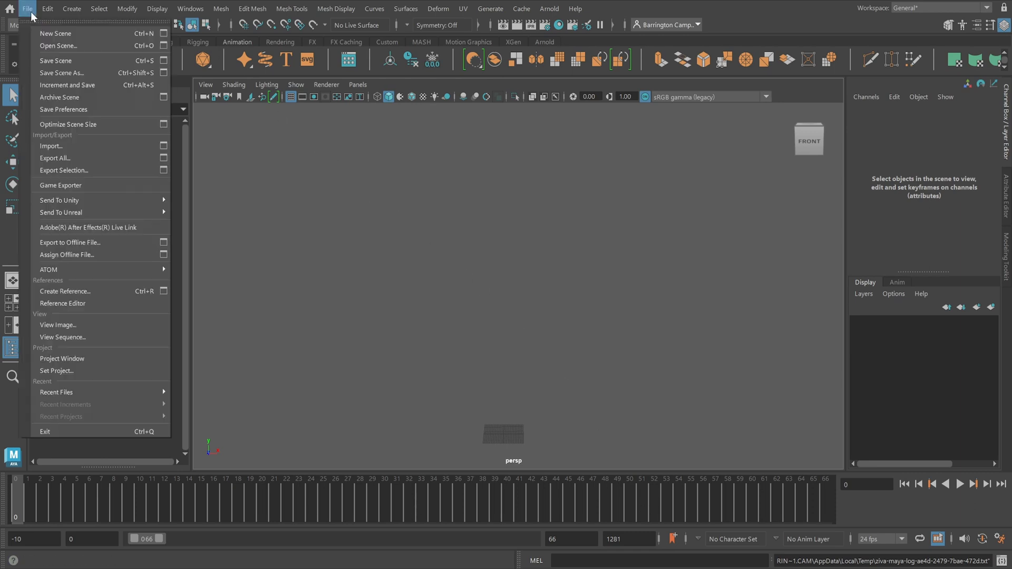
{"action": "left_click", "coordinate": [64, 42]}
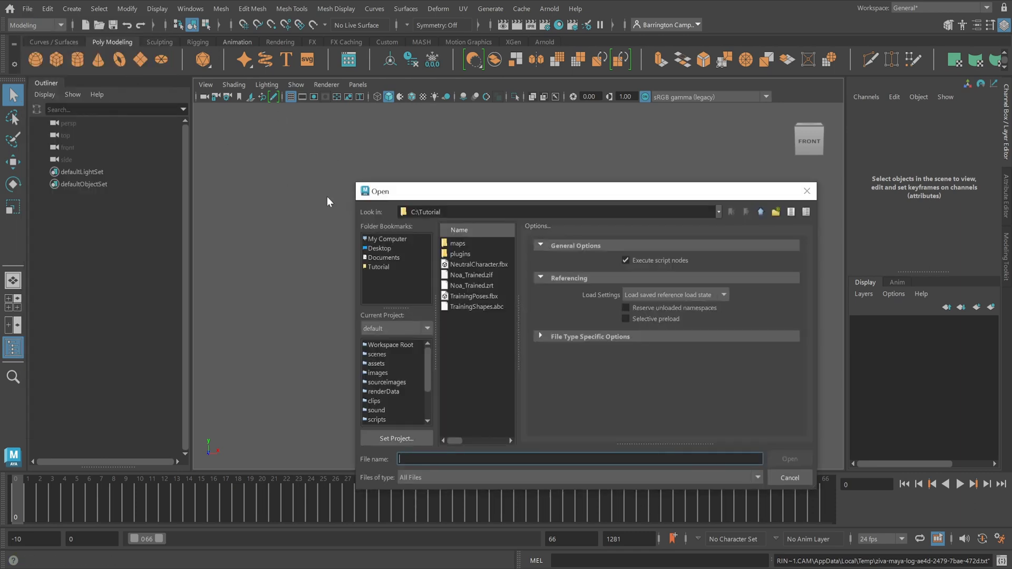
{"action": "left_click", "coordinate": [464, 264]}
{"action": "left_click", "coordinate": [791, 460]}
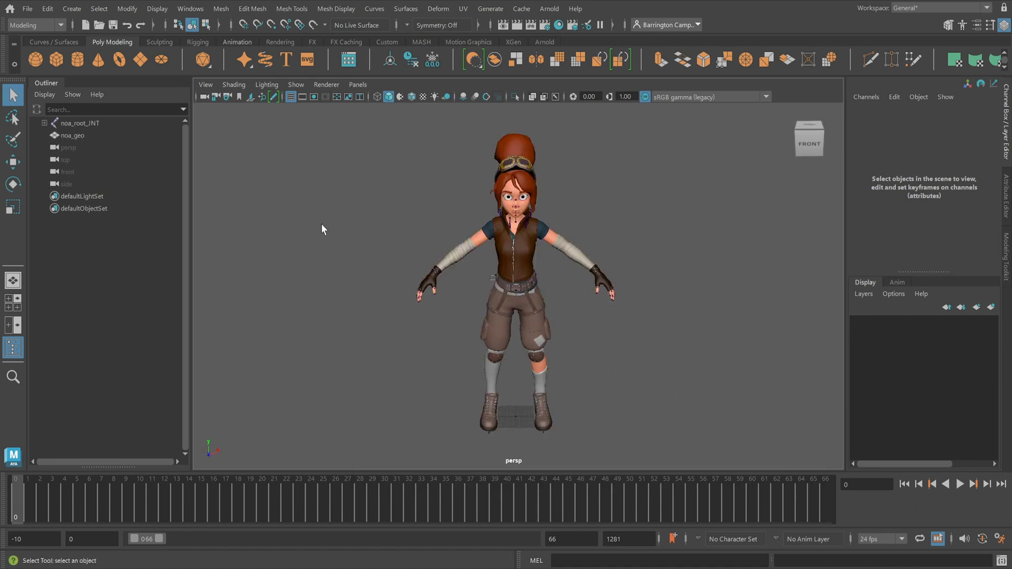
{"action": "left_click", "coordinate": [93, 122]}
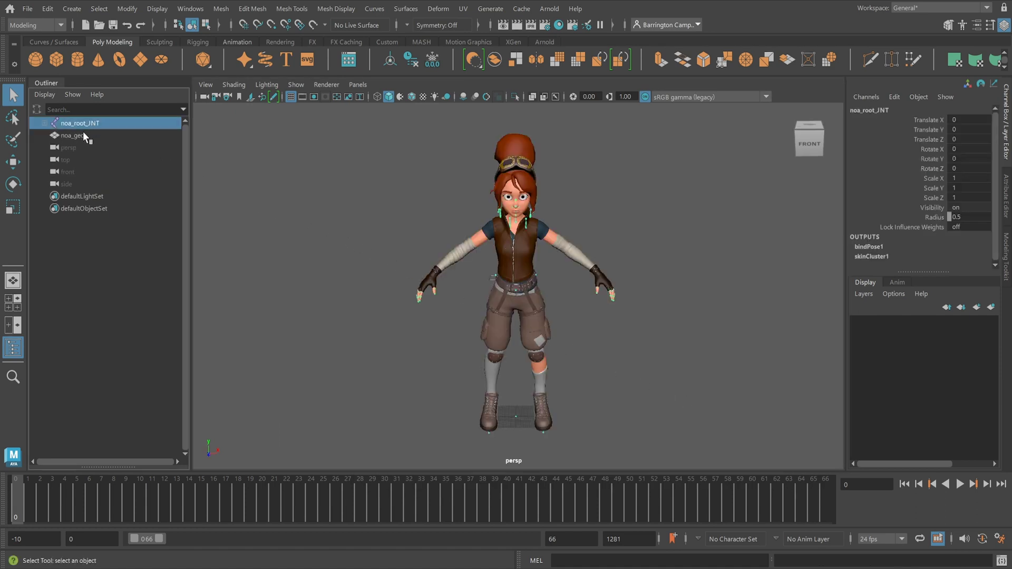
{"action": "left_click", "coordinate": [84, 133], "text": "ctrl"}
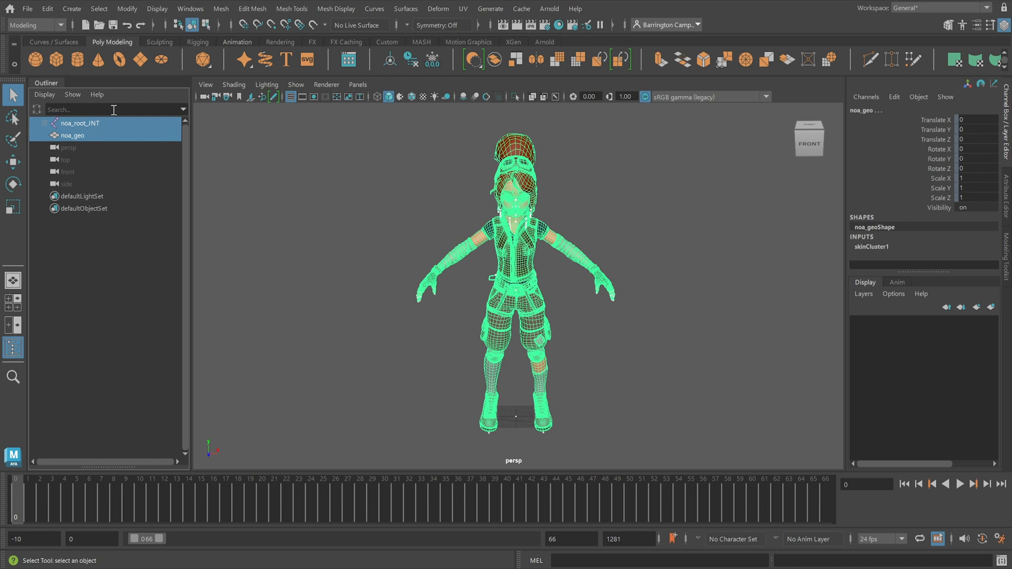
Run cmds.zrtPlayer(f="C:/Tutorial/noa_trained.zrt") in the Script Editor's Python tab
{"action": "left_click", "coordinate": [198, 11]}
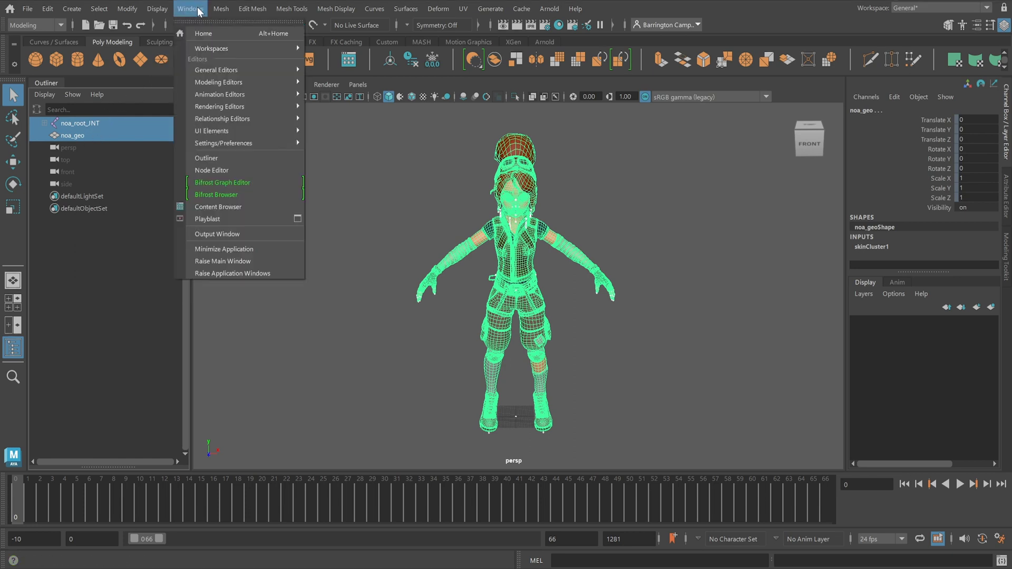
{"action": "mouse_move", "coordinate": [232, 71]}
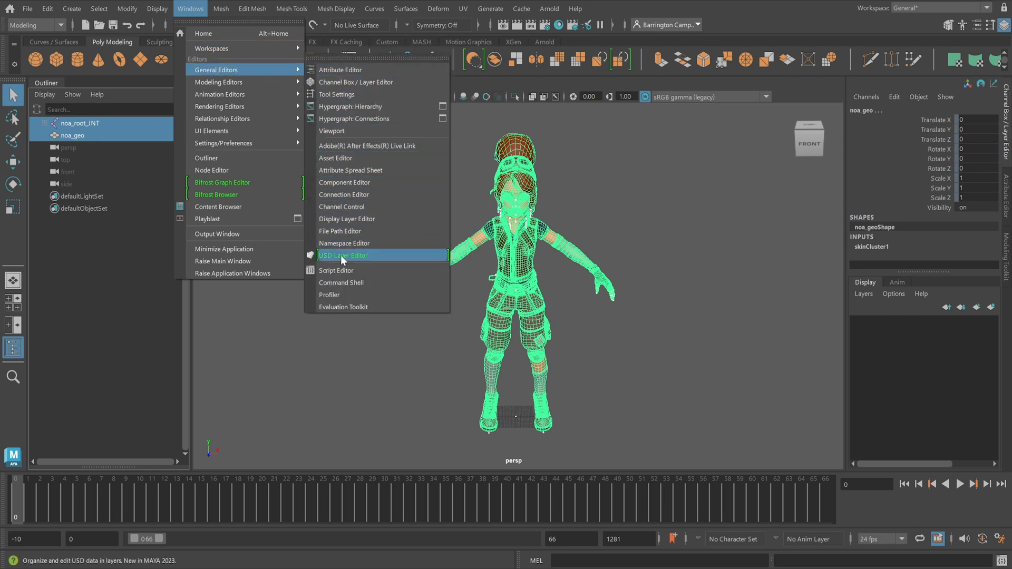
{"action": "left_click", "coordinate": [342, 270]}
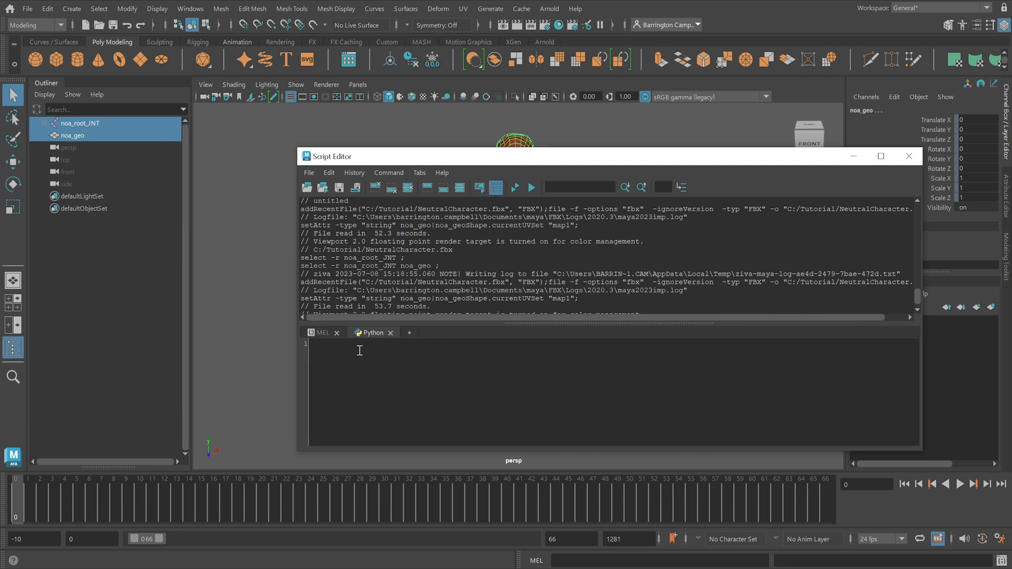
{"action": "type", "text": "import maya.cmds as cmds  cmds.zrtPlayer(l=\"C:/Tutorial/noa_trained.zrt\")"}
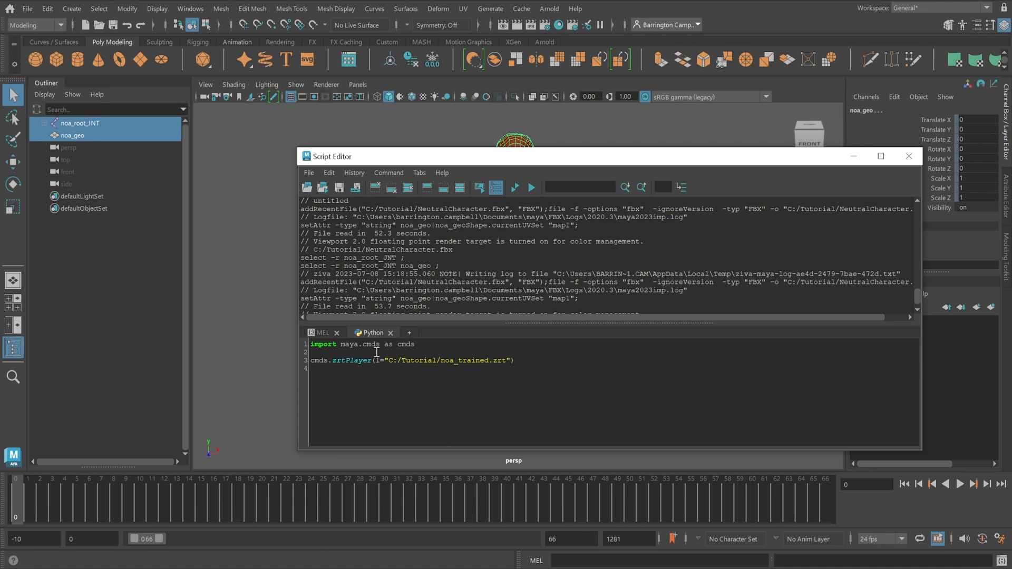
{"action": "left_click", "coordinate": [532, 188]}
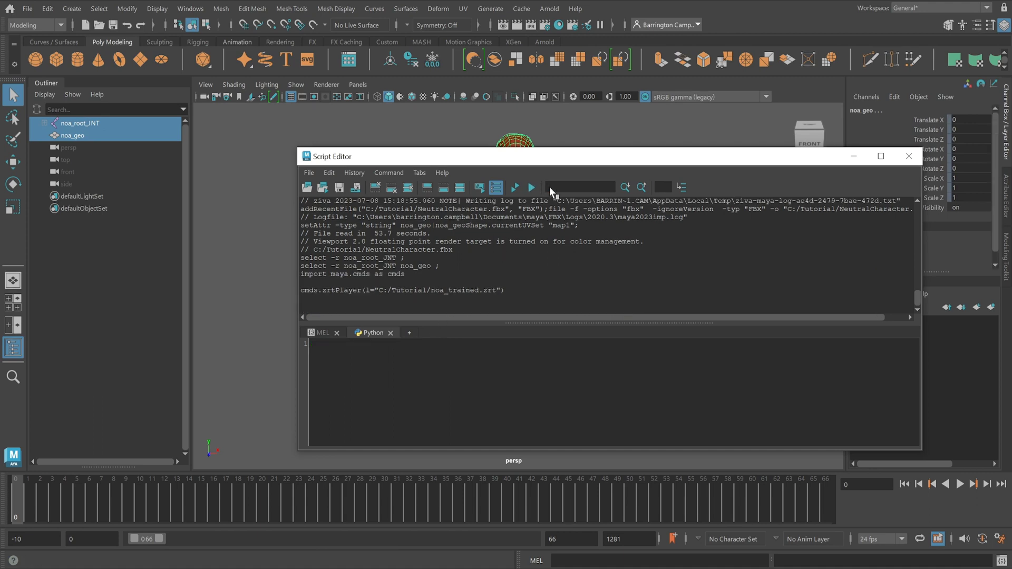
Expand zrtPlayer1 in the Channel Box to review Envelope and Enable, then deselect everything
{"action": "left_click", "coordinate": [909, 156]}
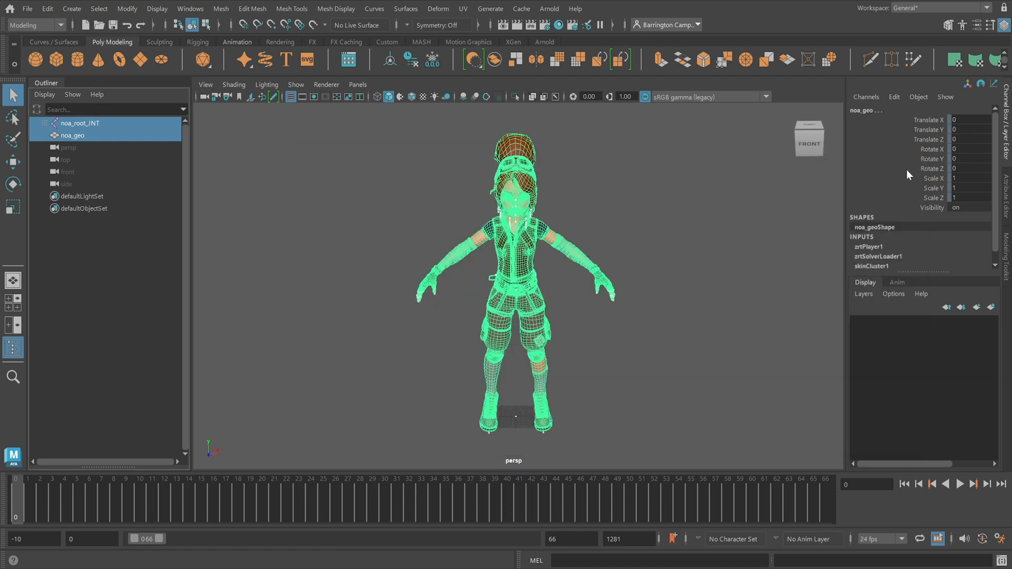
{"action": "left_click", "coordinate": [873, 248]}
{"action": "scroll", "coordinate": [873, 250], "scroll_direction": "down", "scroll_amount": 3}
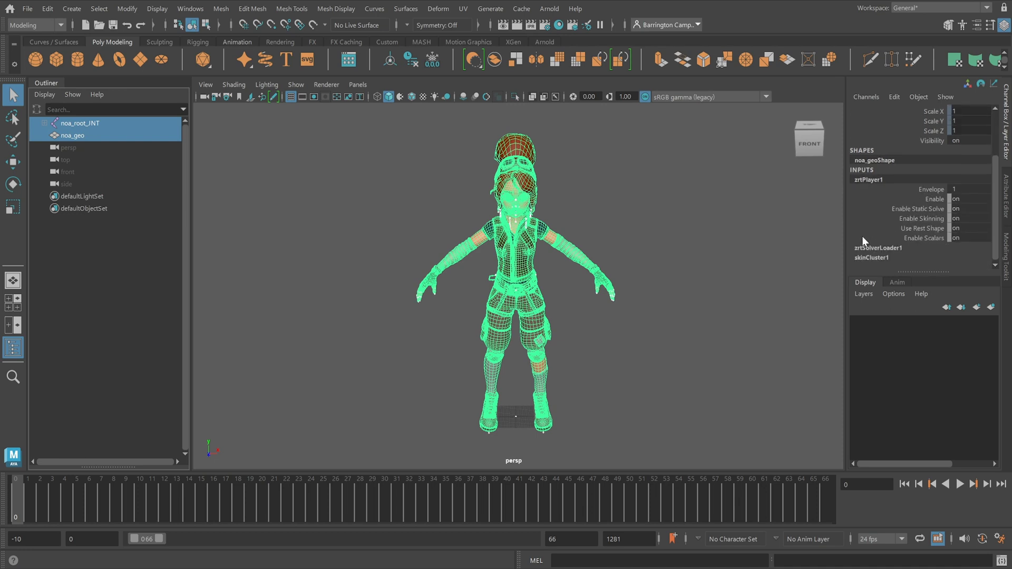
{"action": "left_click", "coordinate": [668, 255]}
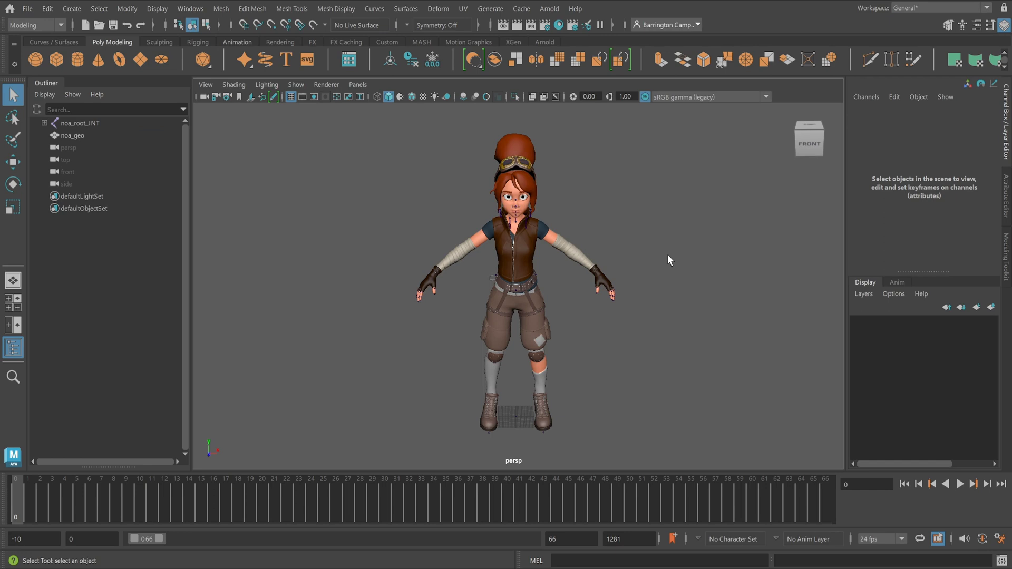